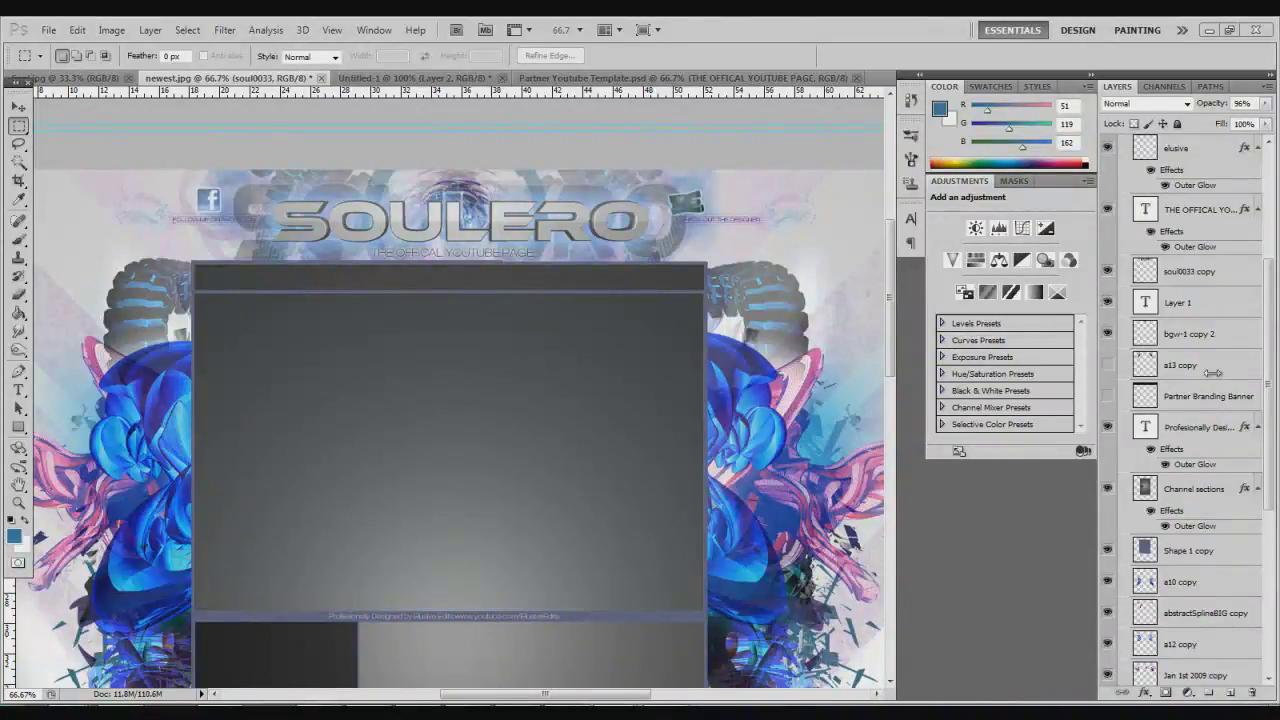
Hide the soul0033 layer so the metallic SOULERO title disappears from the banner
scroll(1270, 393, down, 1)
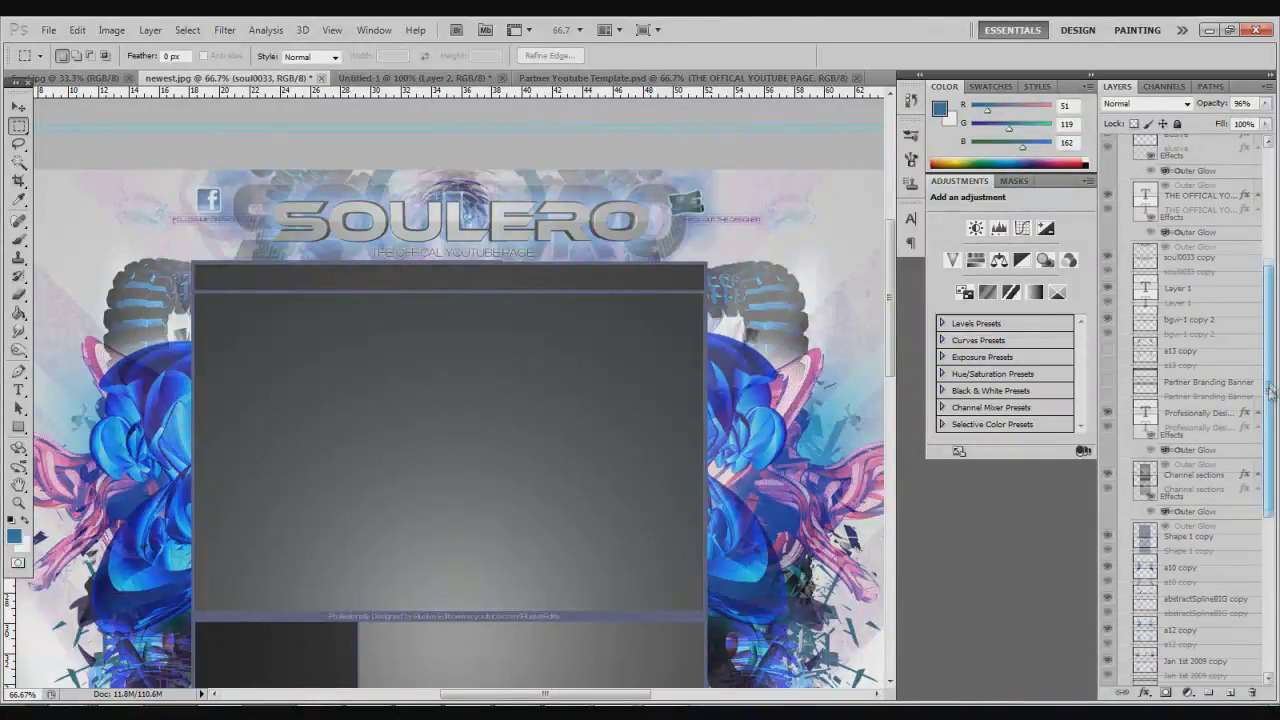
scroll(1270, 393, down, 5)
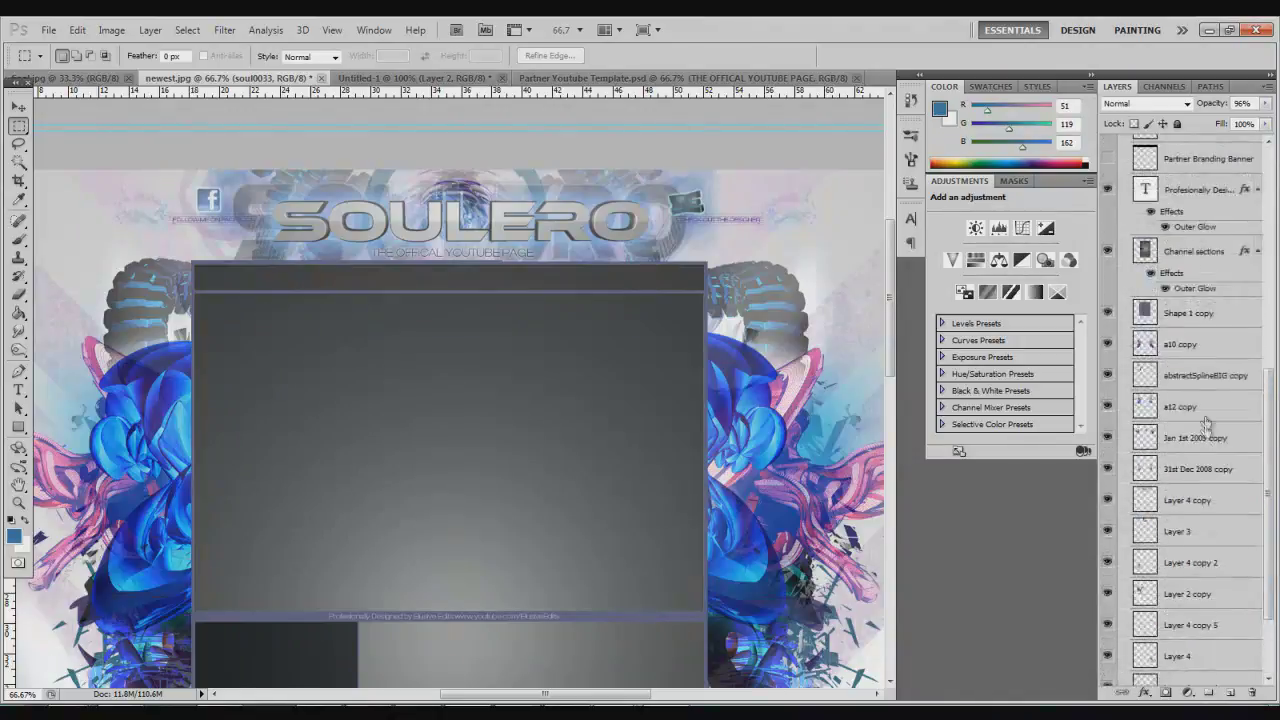
scroll(1205, 425, up, 8)
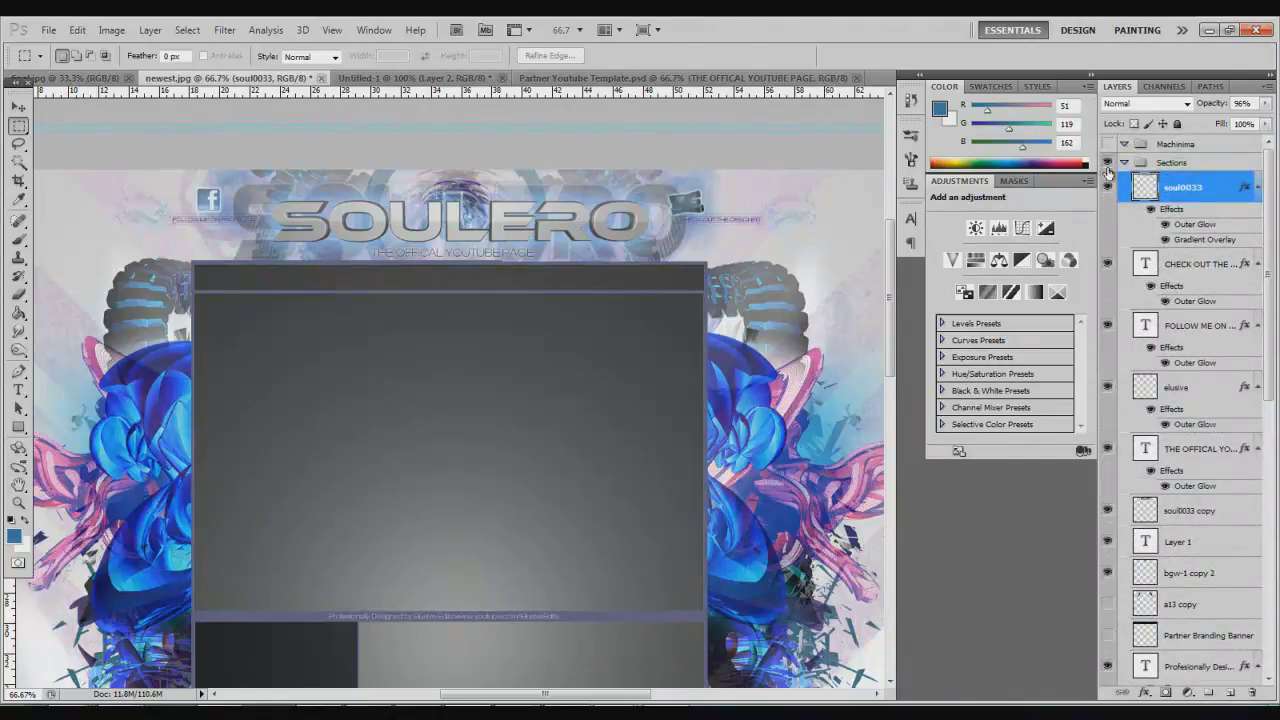
click(1107, 187)
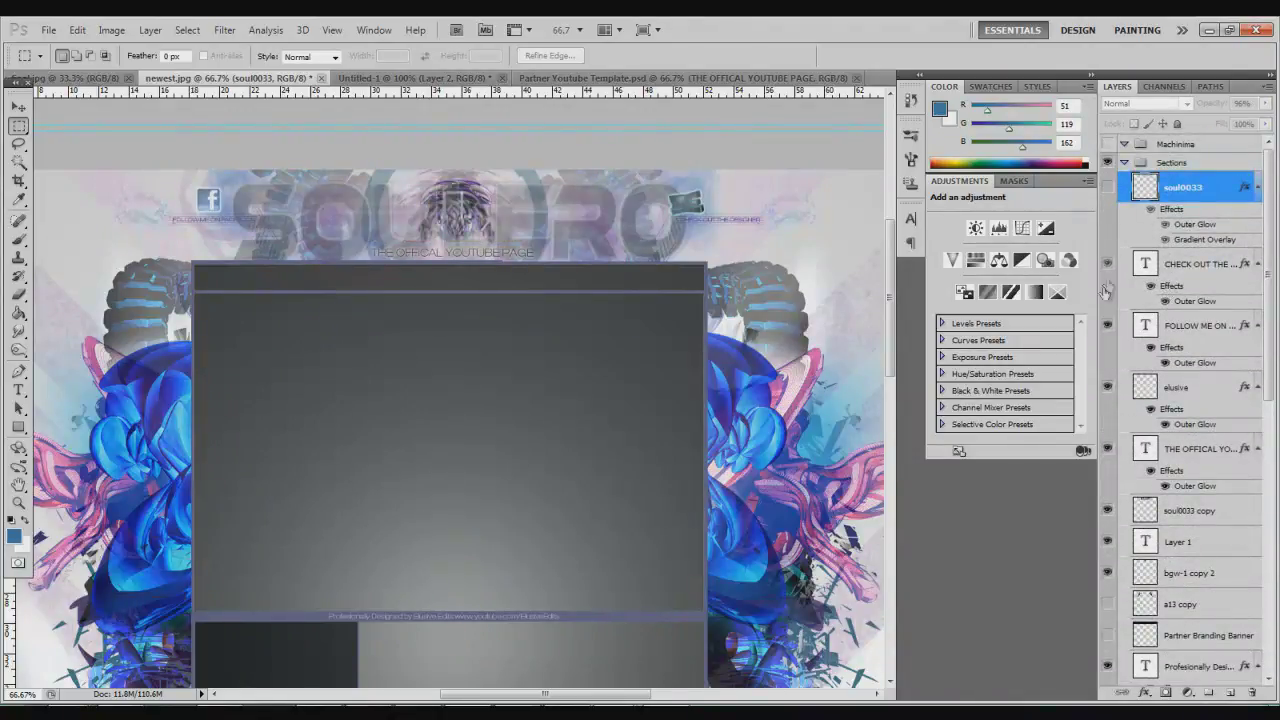
Hide the subtitle and social-link text, Channel sections panel, blue-grey box, tire shapes and blue renders
drag(1107, 270, 1104, 628)
scroll(1106, 590, down, 1)
scroll(1110, 605, down, 3)
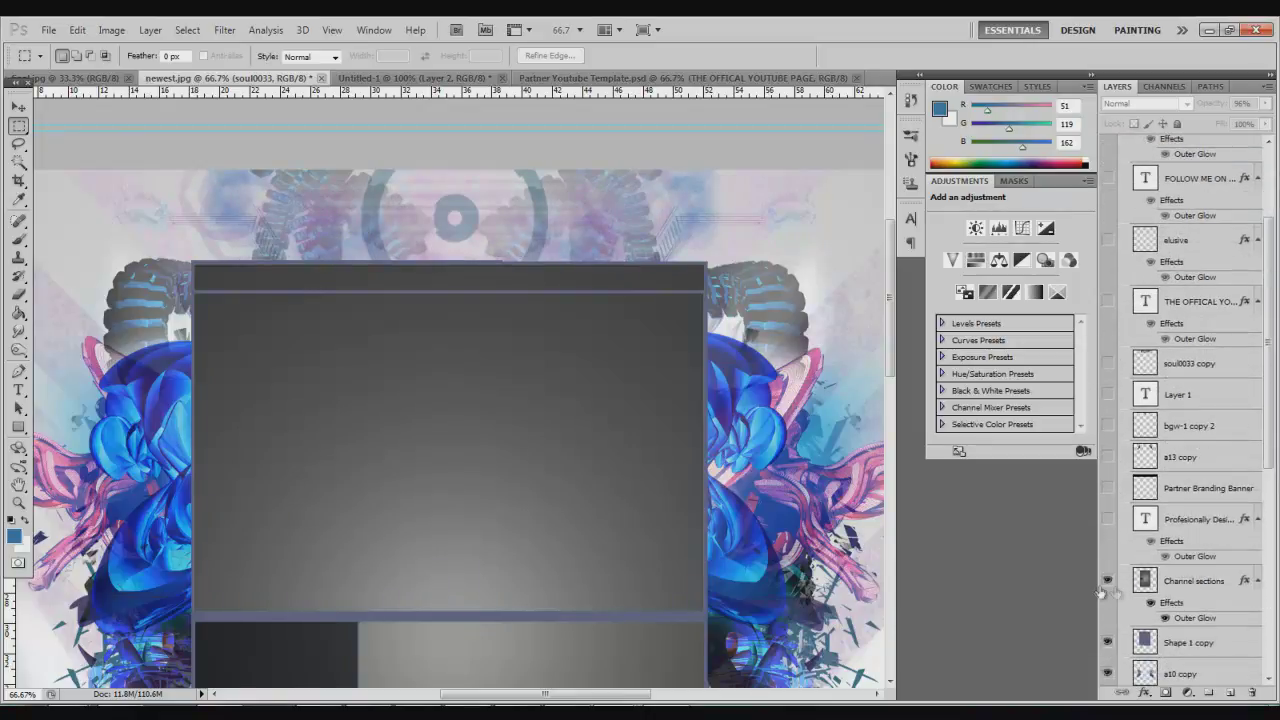
click(1107, 581)
click(1108, 643)
scroll(1107, 630, down, 2)
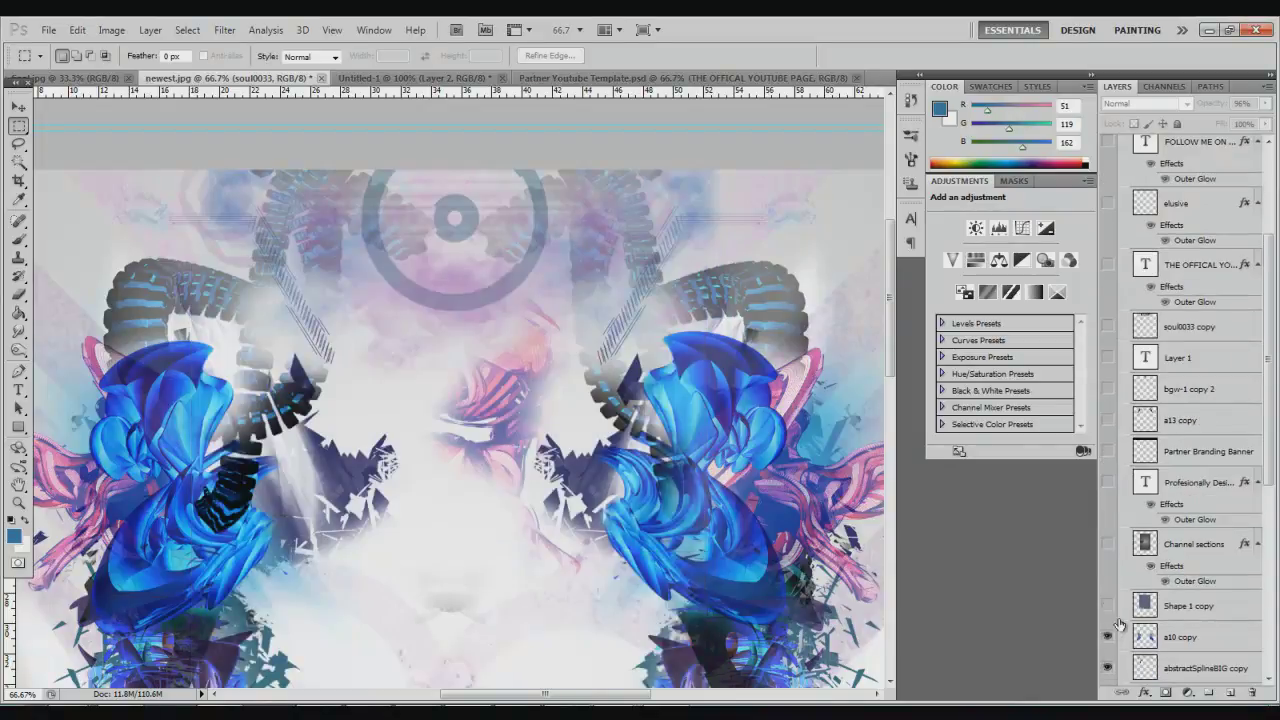
click(1107, 649)
scroll(1110, 640, down, 1)
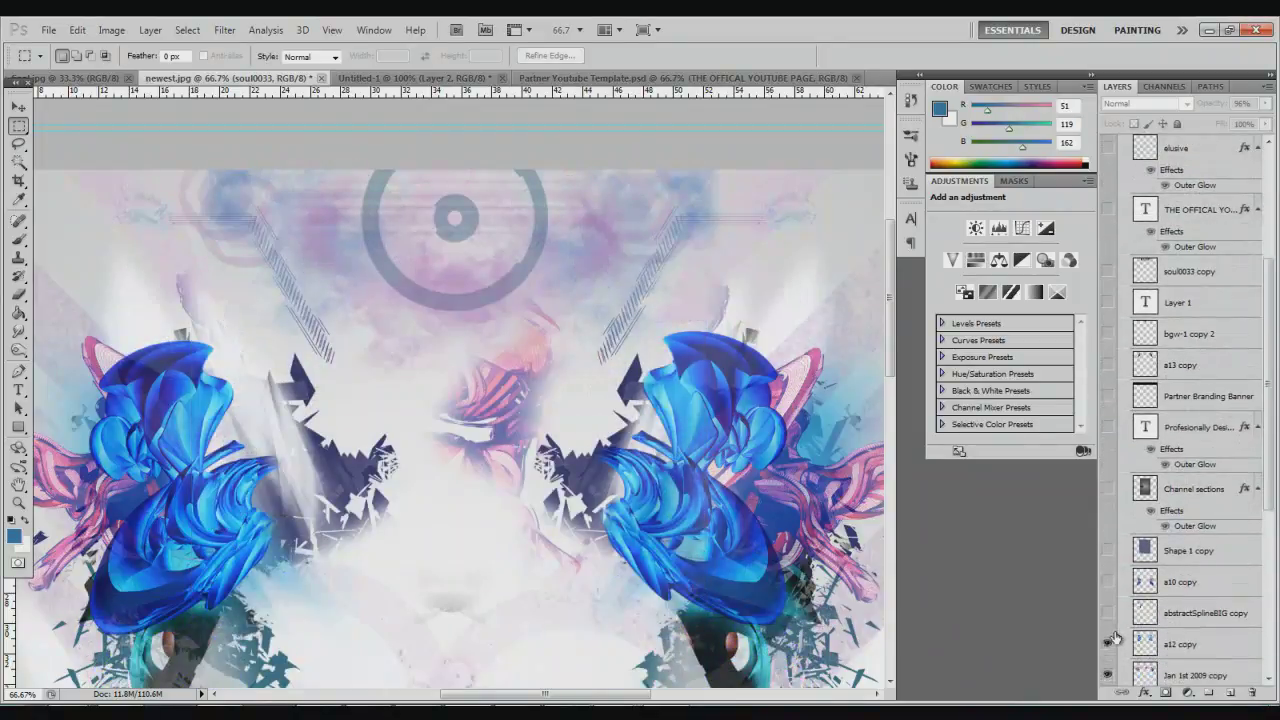
click(1108, 643)
Hide the pink ribbons, dark rings, left mirrored artwork, Layer 4 copy 5 and purple stripes
scroll(1108, 650, down, 1)
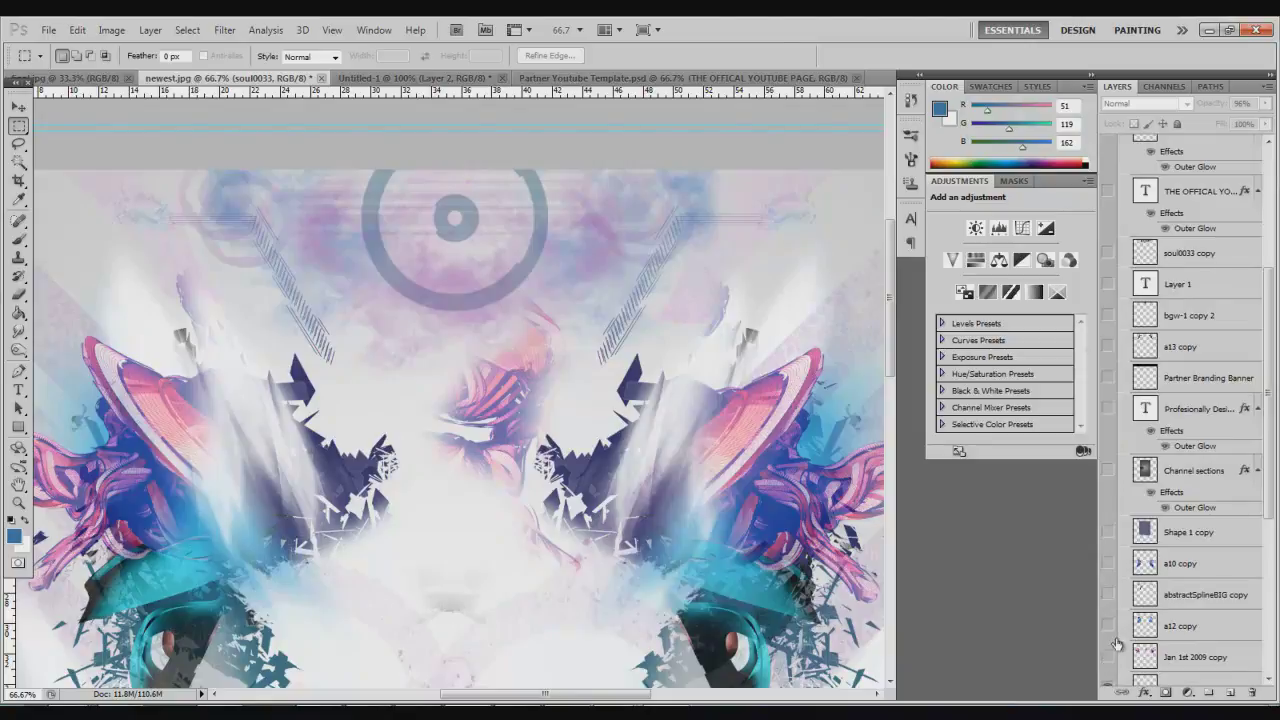
click(1117, 645)
scroll(1120, 635, down, 1)
click(1110, 650)
scroll(1115, 635, down, 1)
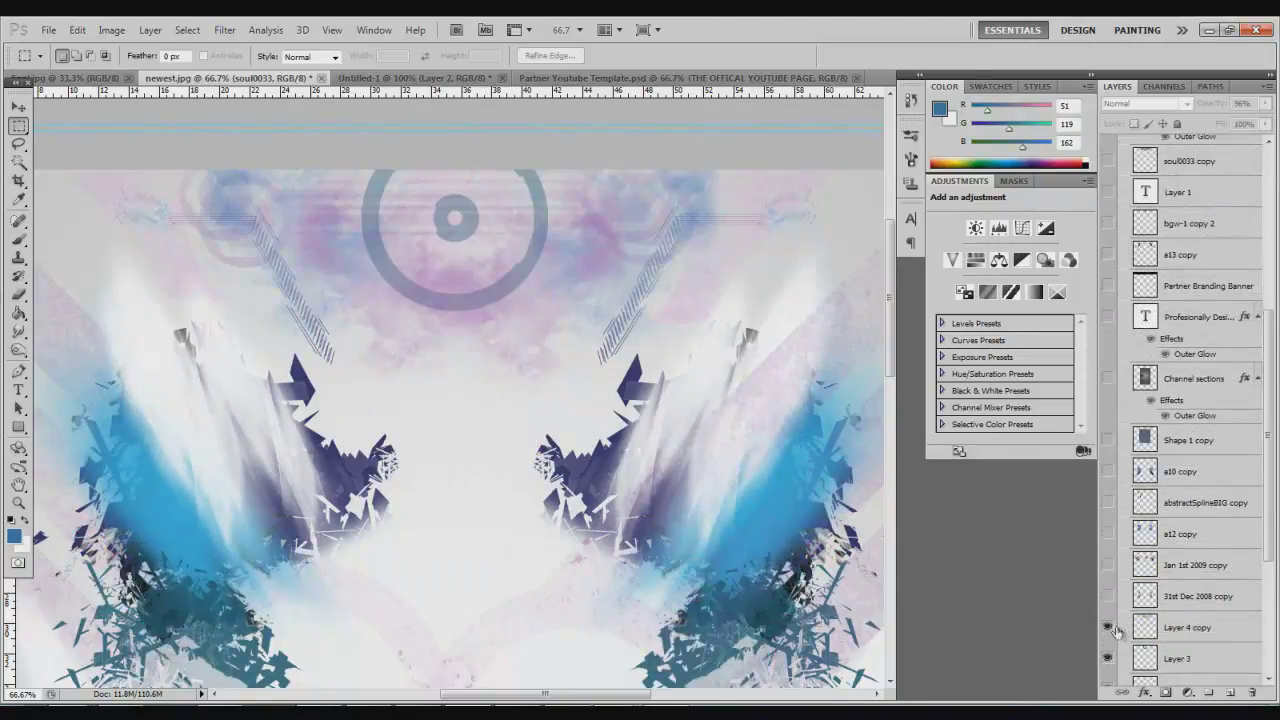
click(1107, 657)
scroll(1120, 613, down, 1)
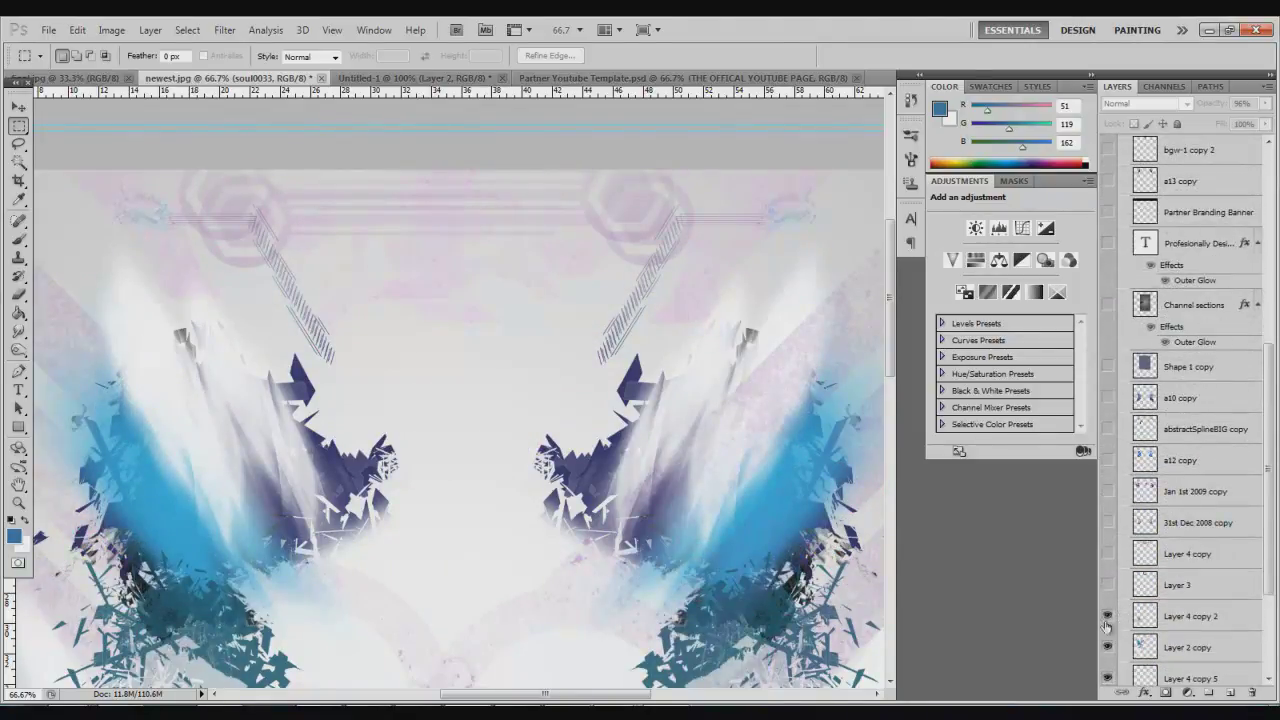
click(1109, 652)
scroll(1115, 615, down, 1)
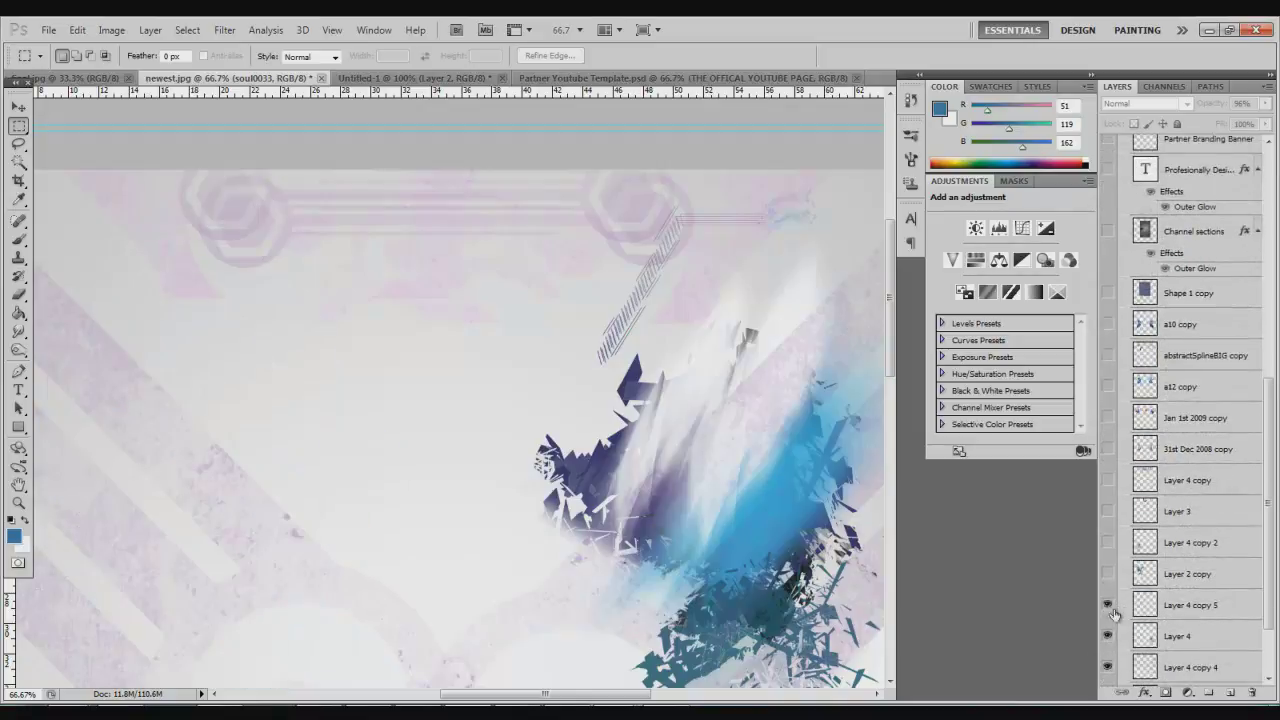
click(1108, 607)
click(1110, 667)
scroll(1115, 615, down, 1)
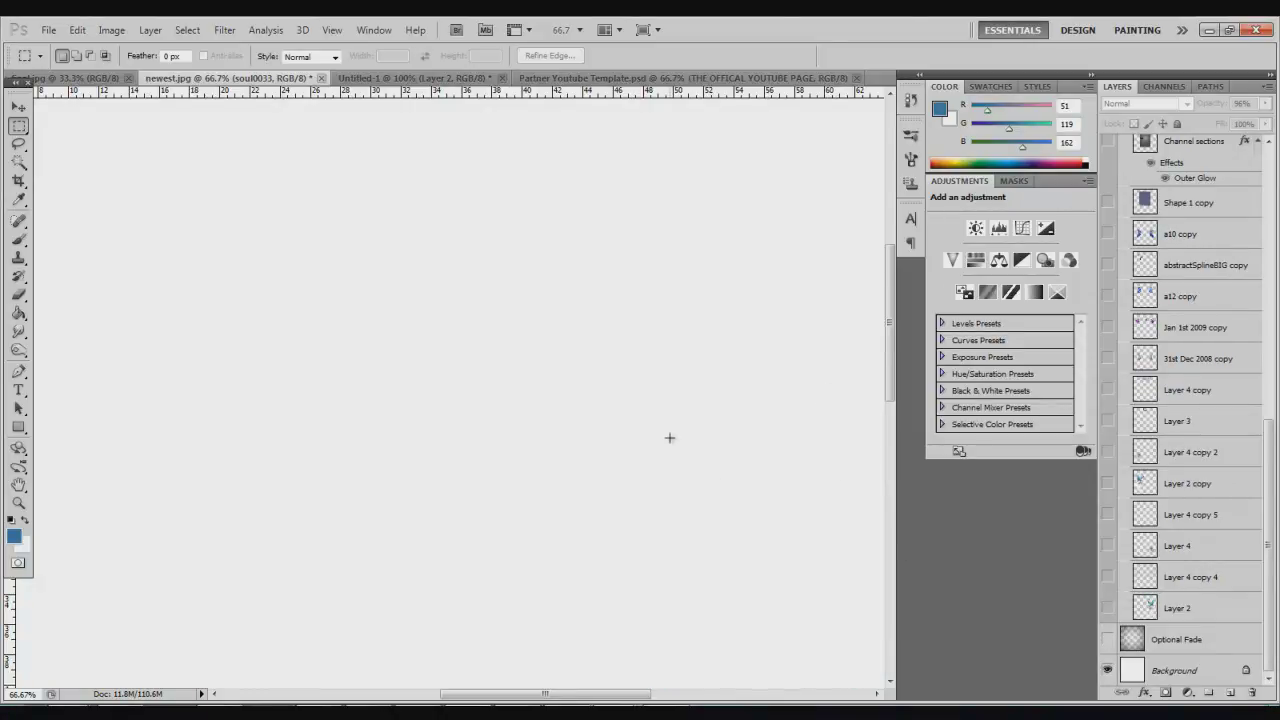
key(ctrl+minus)
key(ctrl+minus)
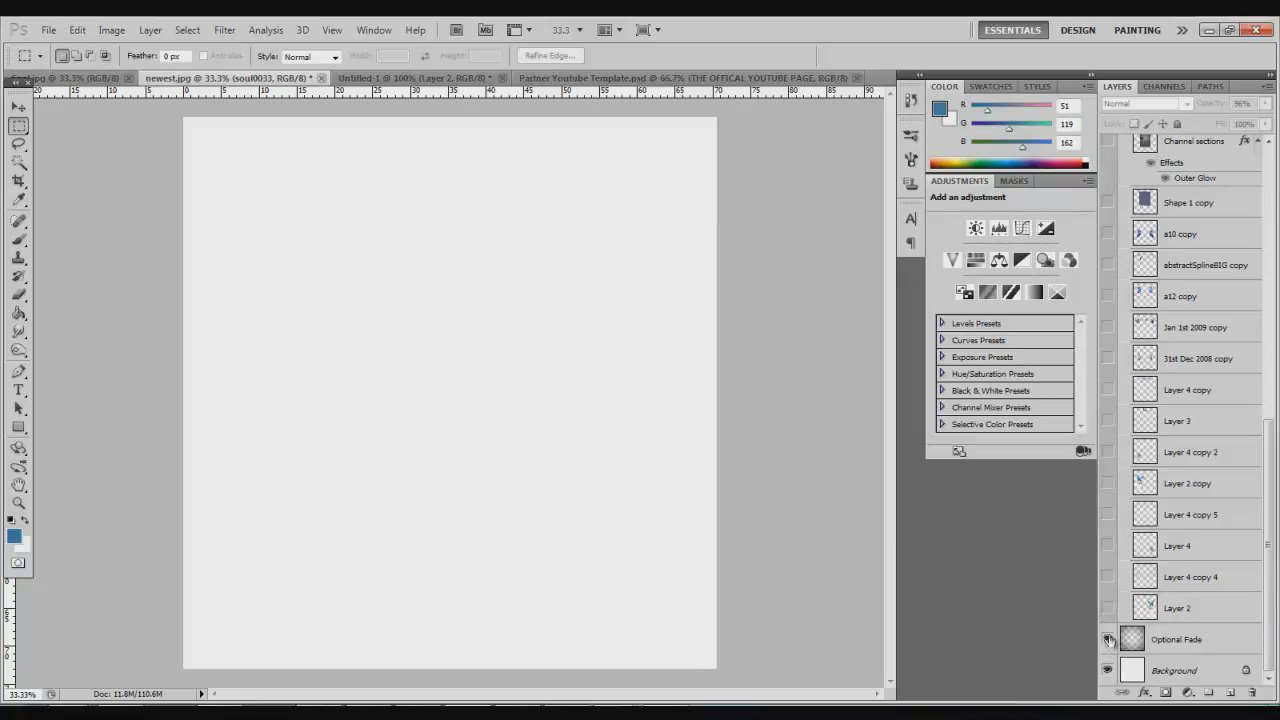
Show the Optional Fade vignette, the Layer 2 blue splatter and the faint pink stripe layer
click(1107, 639)
click(1107, 609)
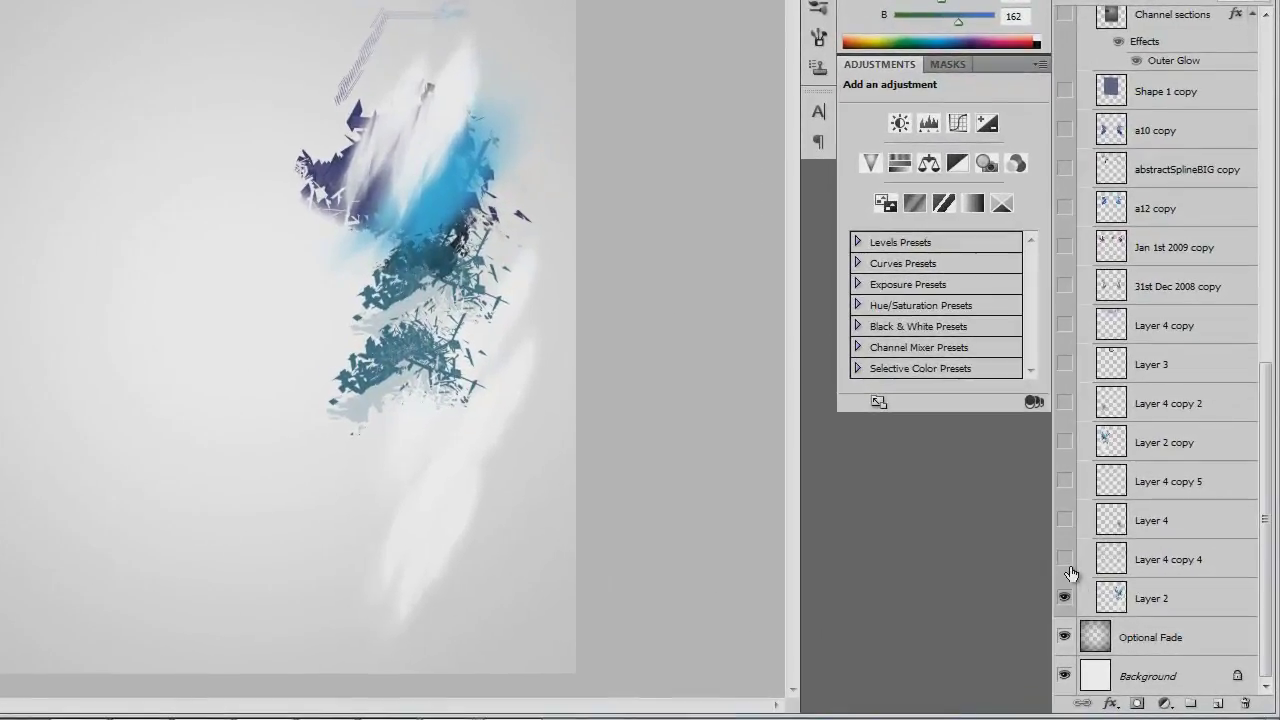
click(1064, 559)
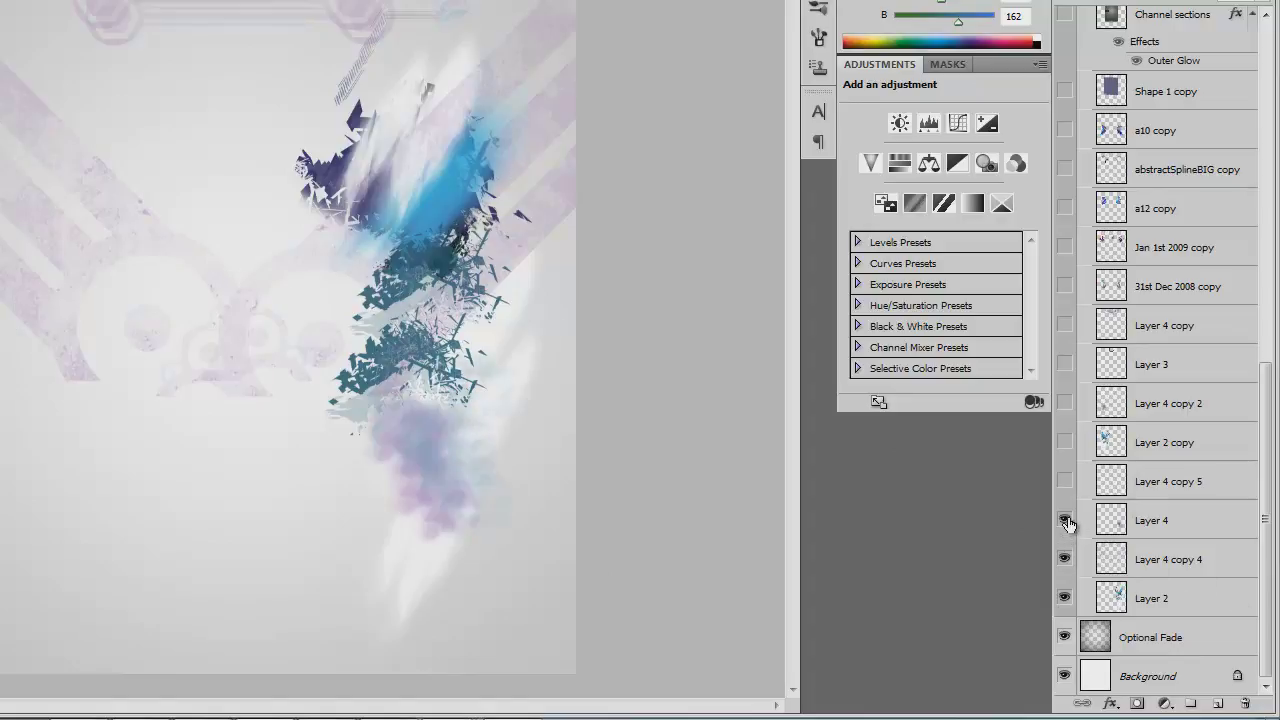
Show the purple smoke, mirrored blue shards, top ring graphic, purple haze and dark ribbon layers
click(1065, 482)
click(1064, 442)
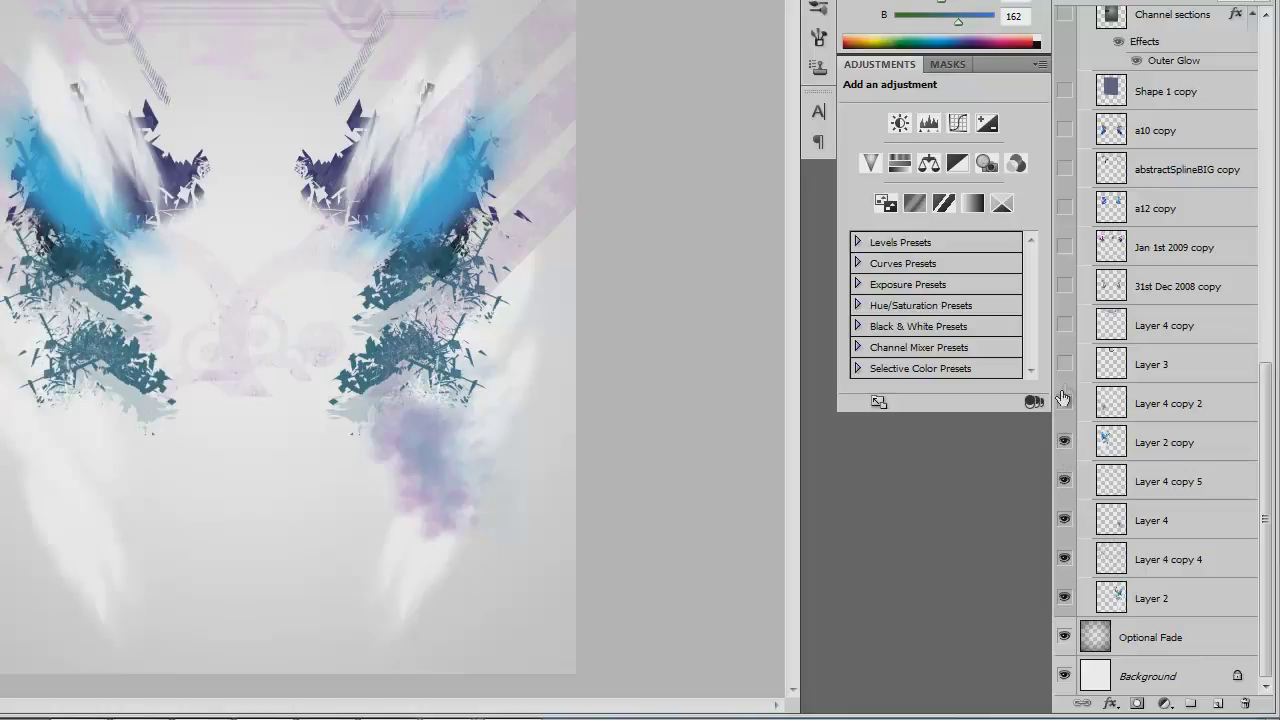
click(1064, 403)
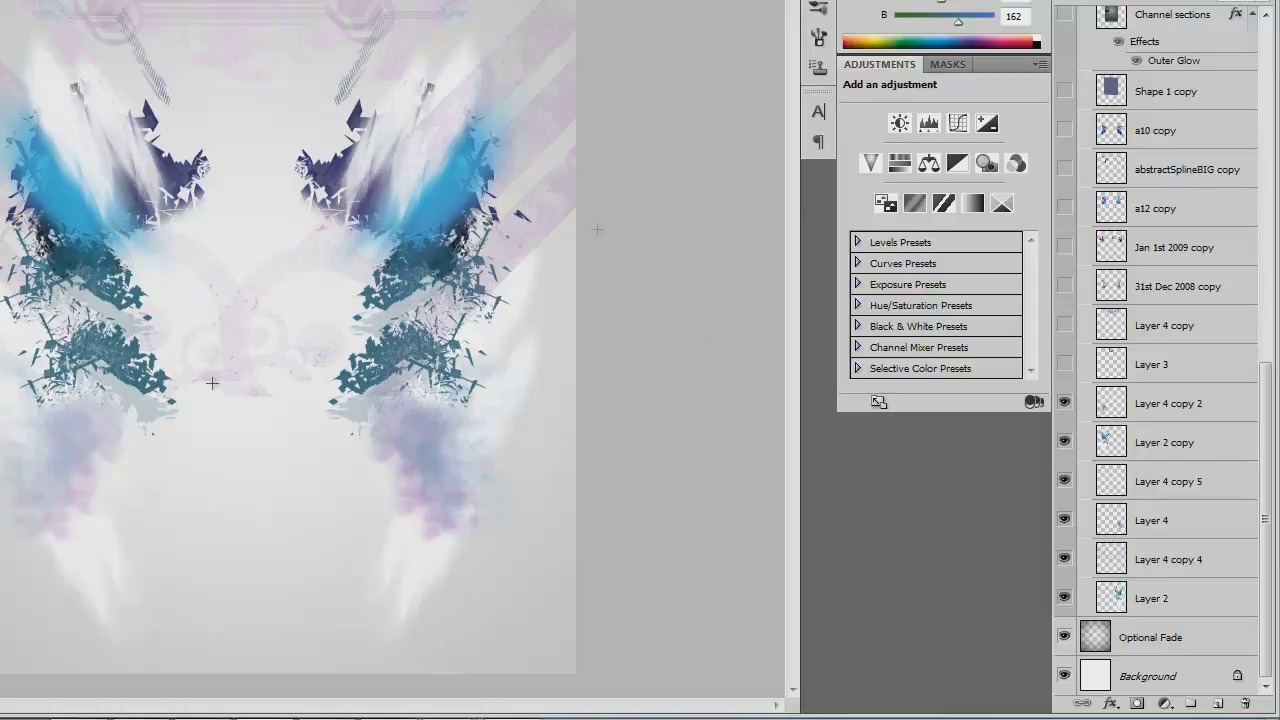
click(1065, 366)
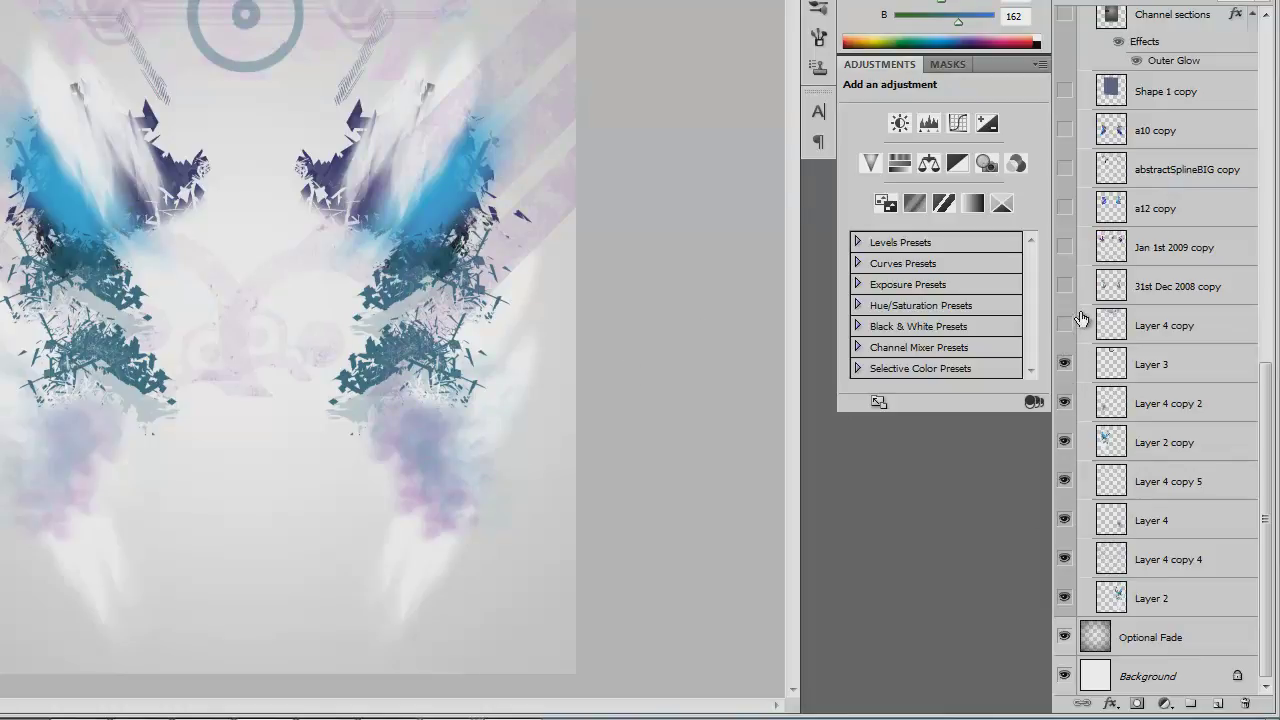
click(1066, 326)
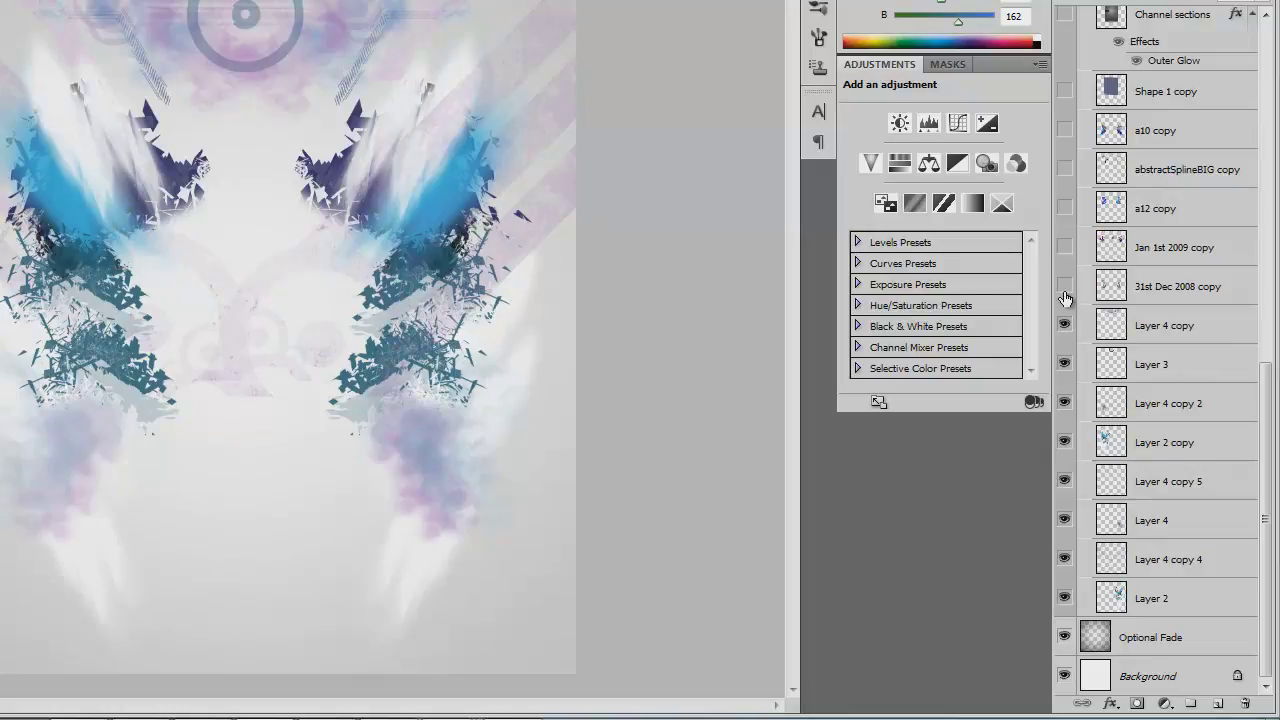
click(1064, 290)
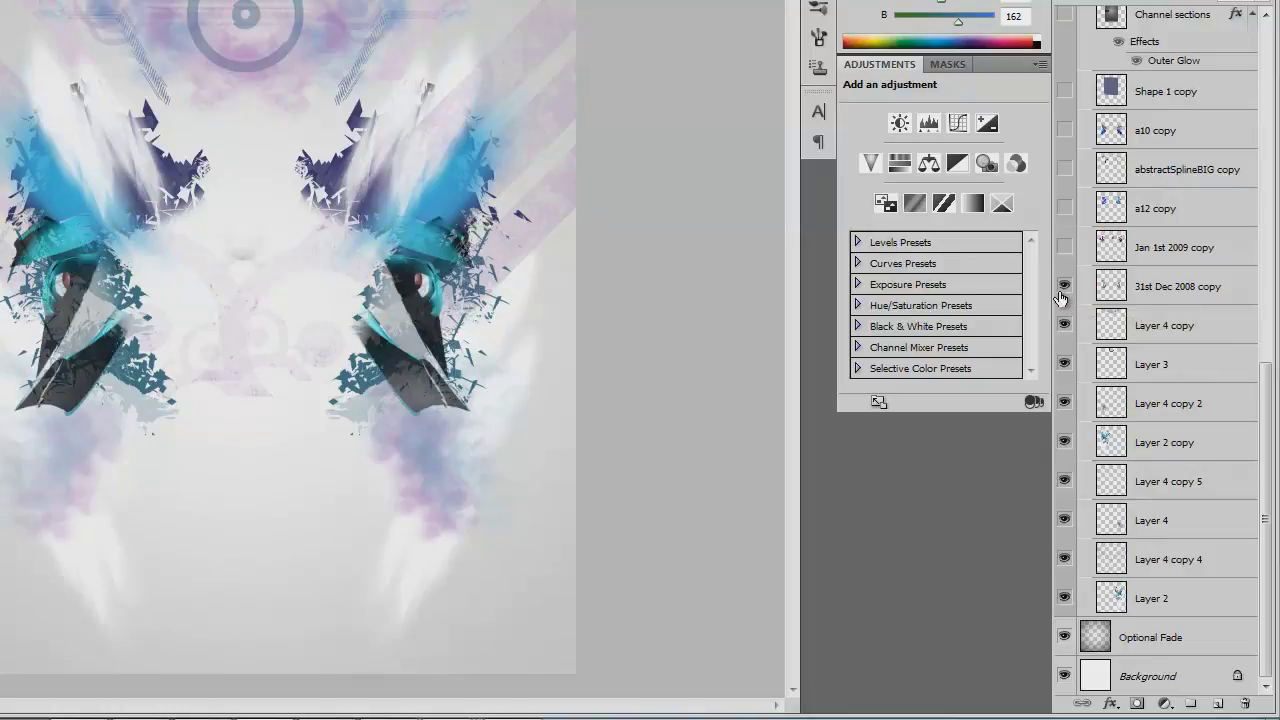
Show the pink ribbons, blue flower renders, dark striped shapes and the Shape 1 copy rectangle
click(1064, 246)
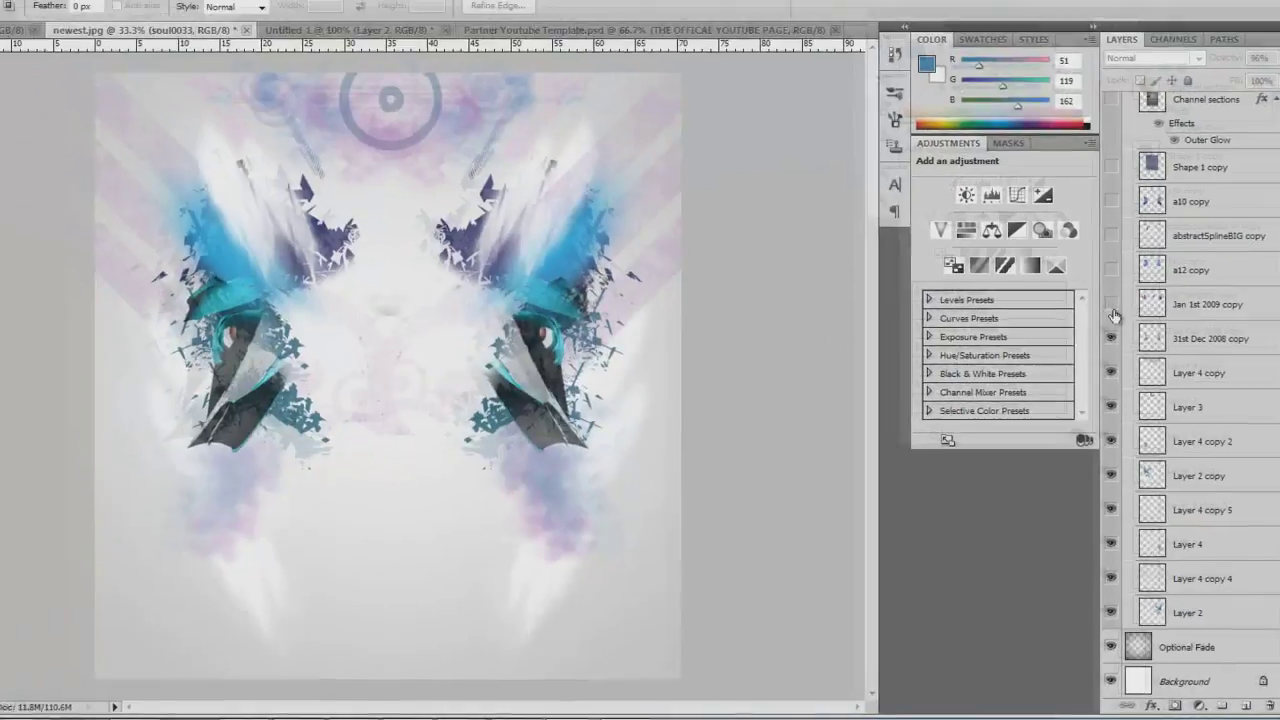
scroll(1126, 305, up, 1)
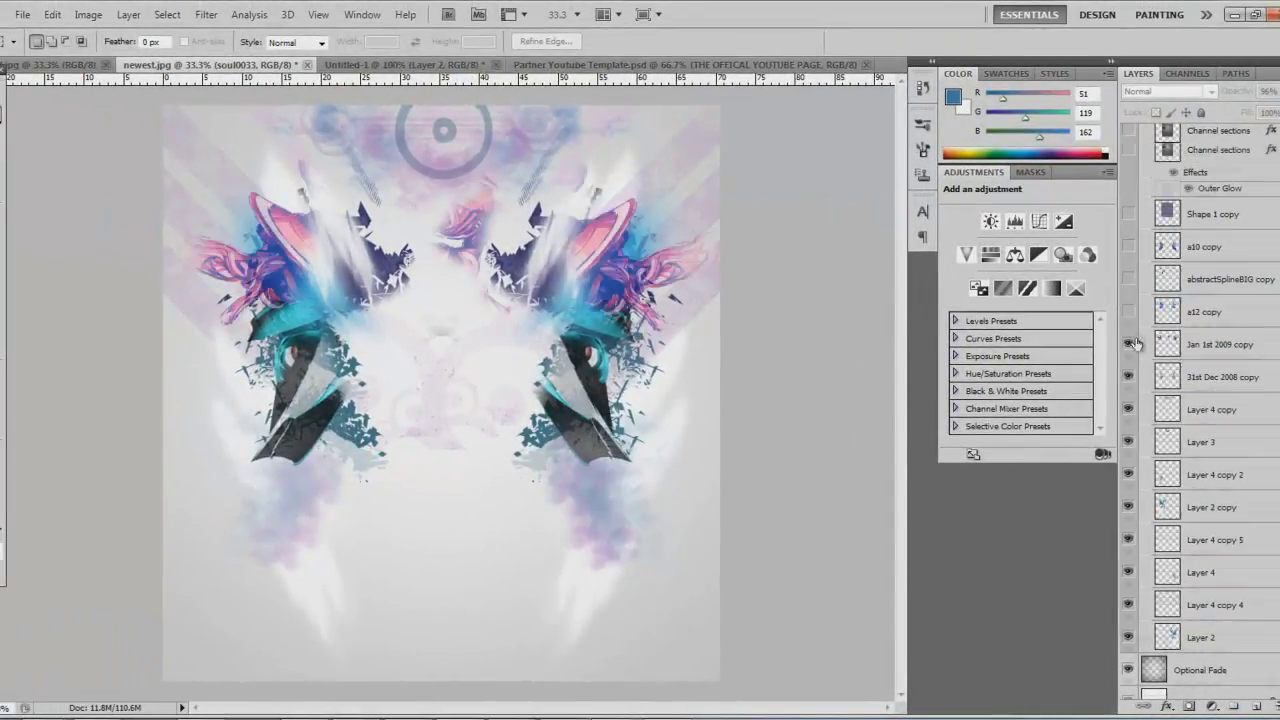
click(1129, 311)
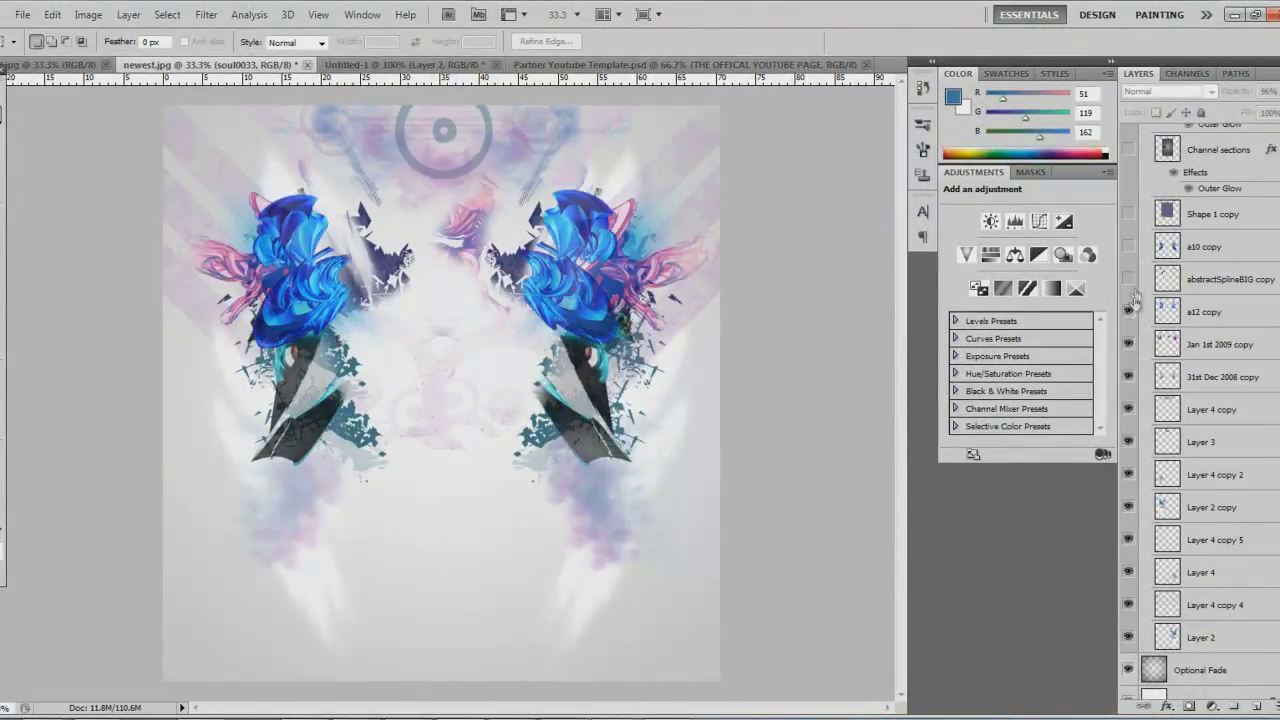
click(1128, 279)
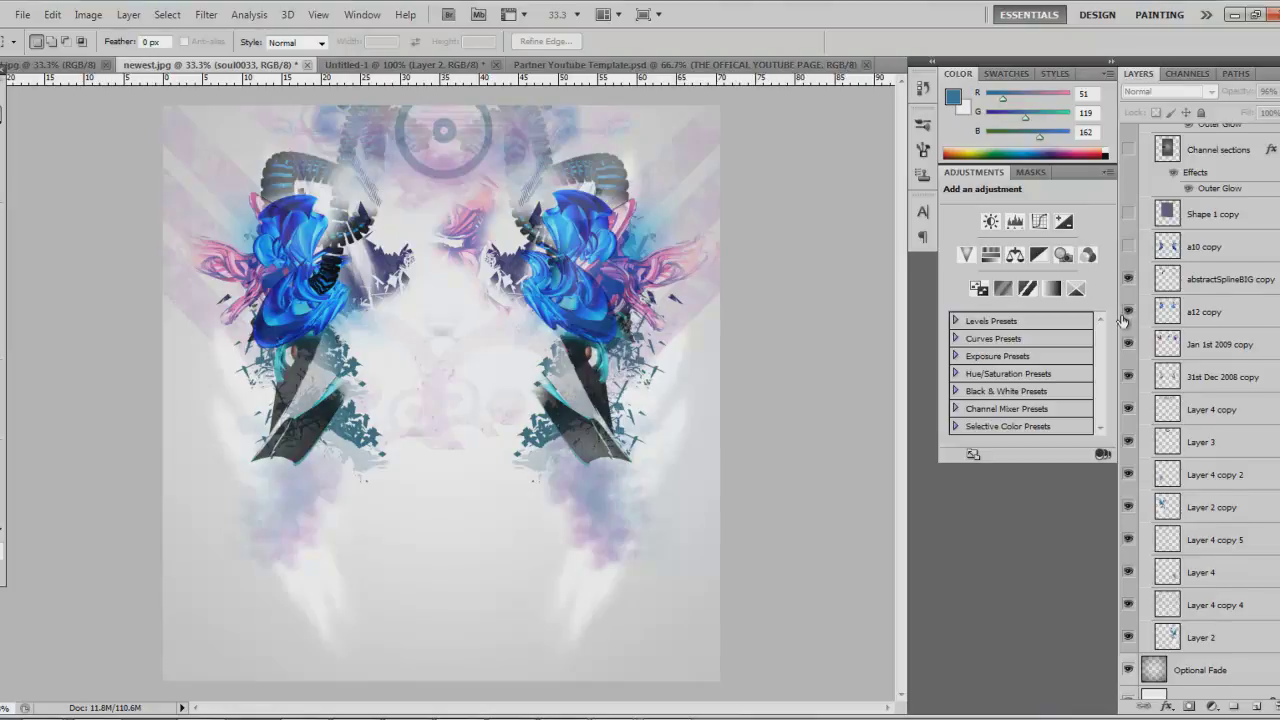
scroll(1124, 322, up, 1)
click(1129, 266)
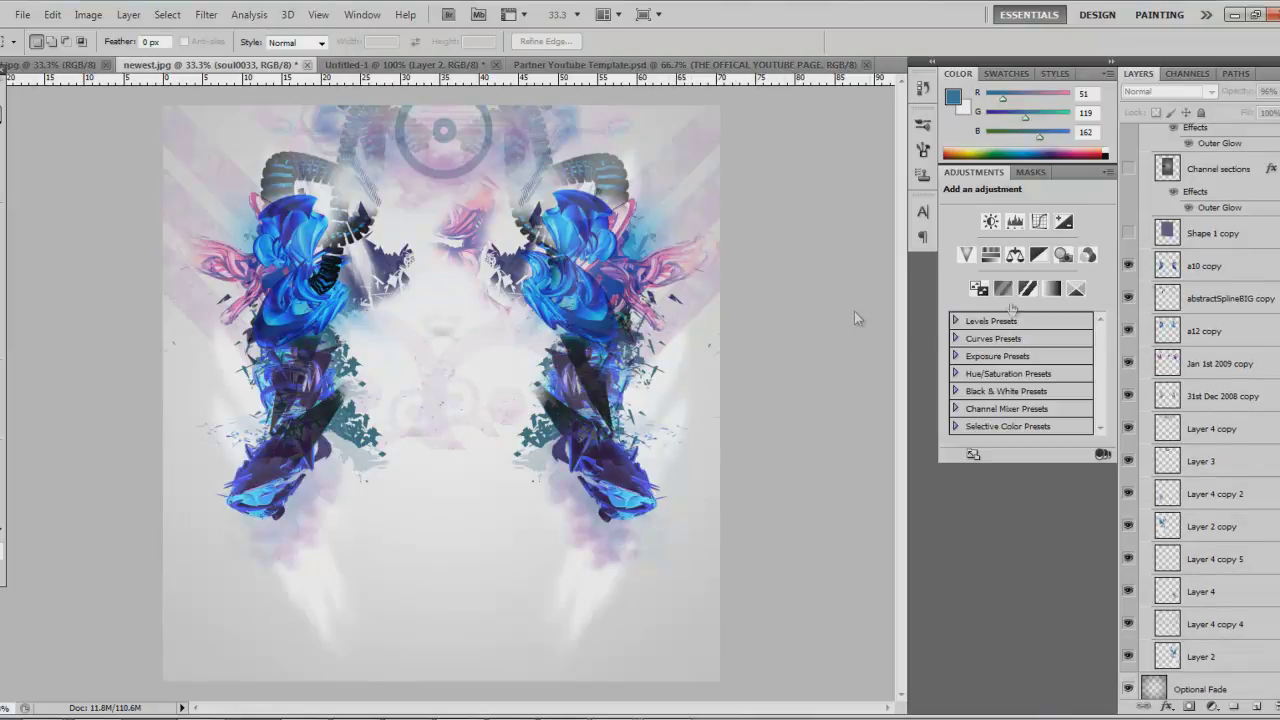
scroll(1250, 268, up, 1)
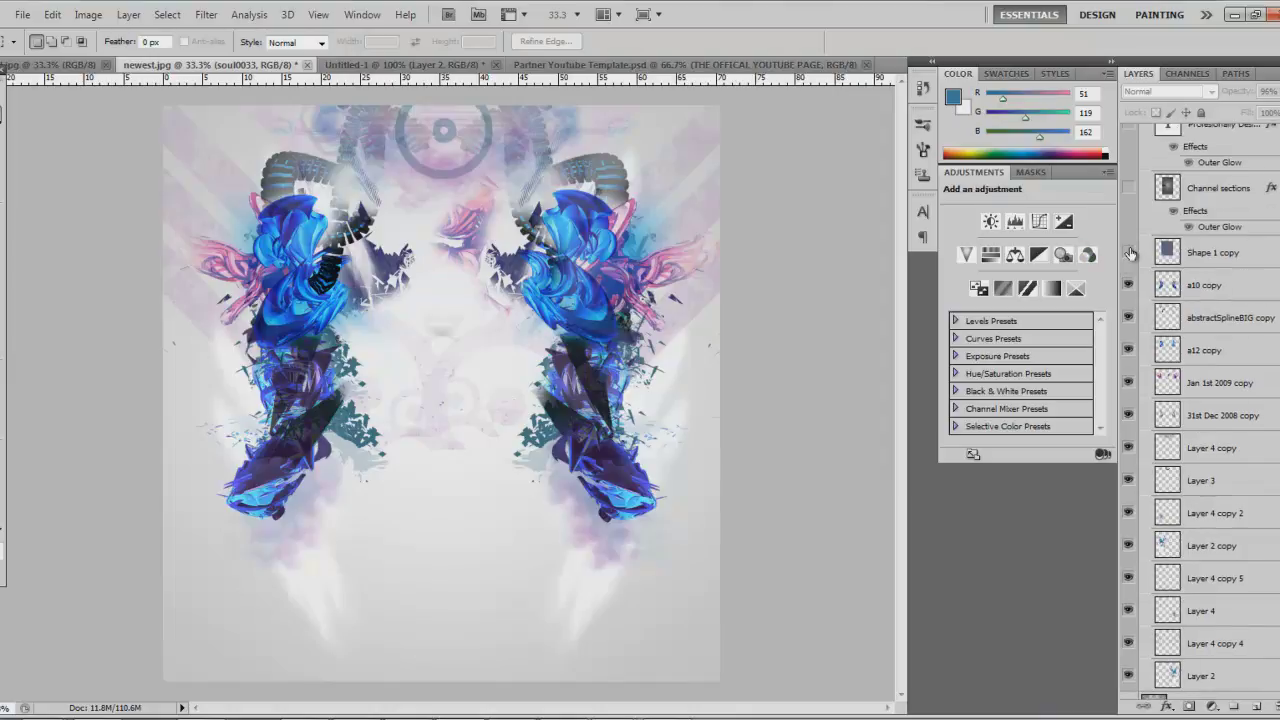
click(1129, 254)
Show the Channel sections panels and 'Profesionally Designed' credit text, then select Channel sections
scroll(1138, 290, up, 3)
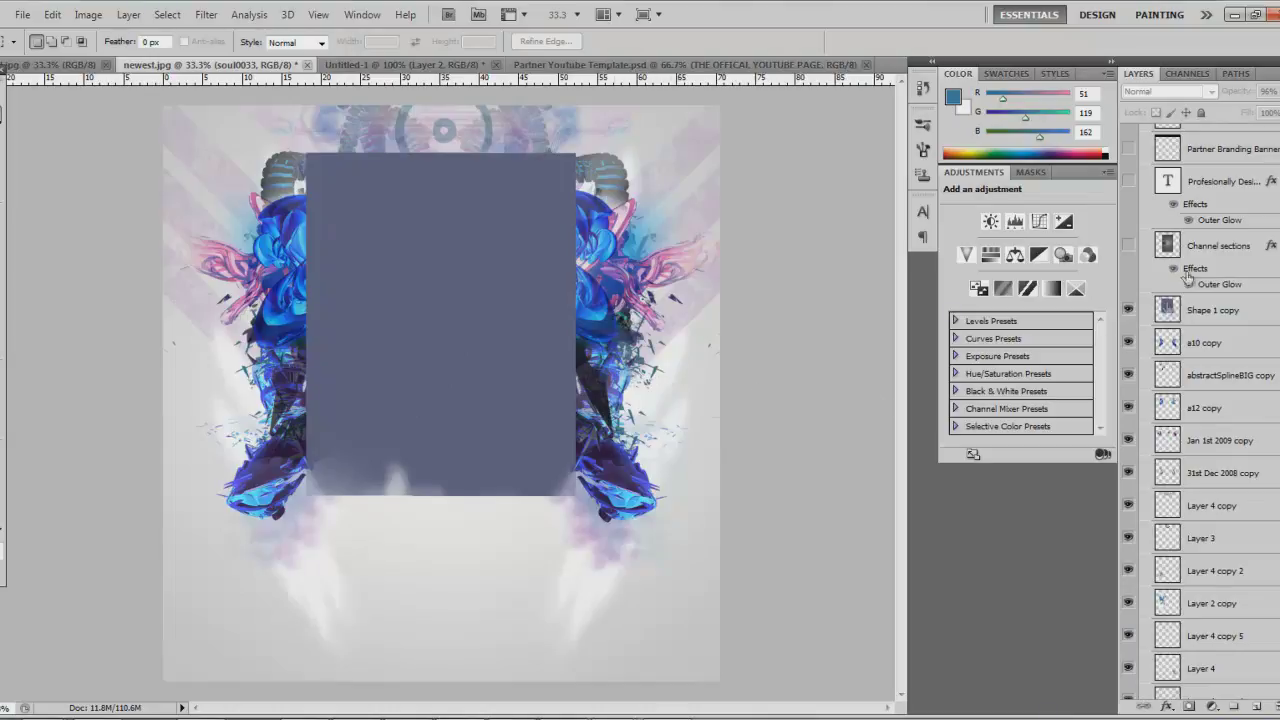
click(1125, 252)
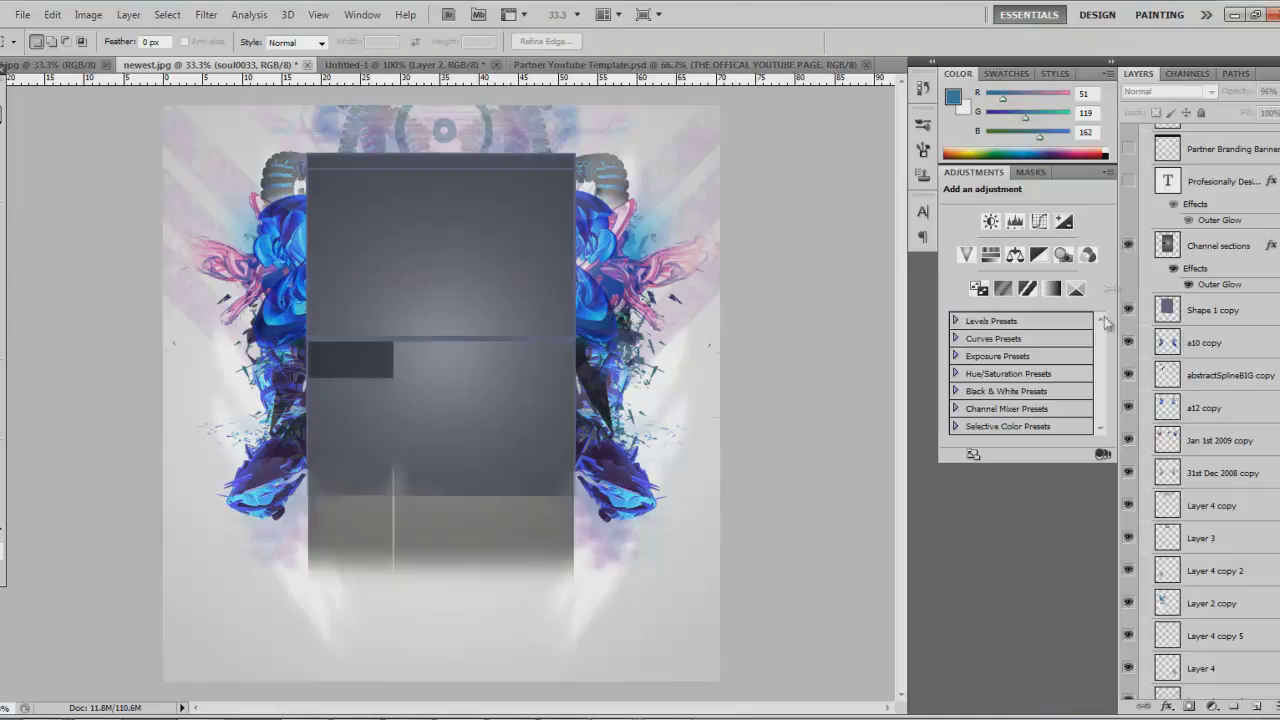
scroll(1135, 260, up, 3)
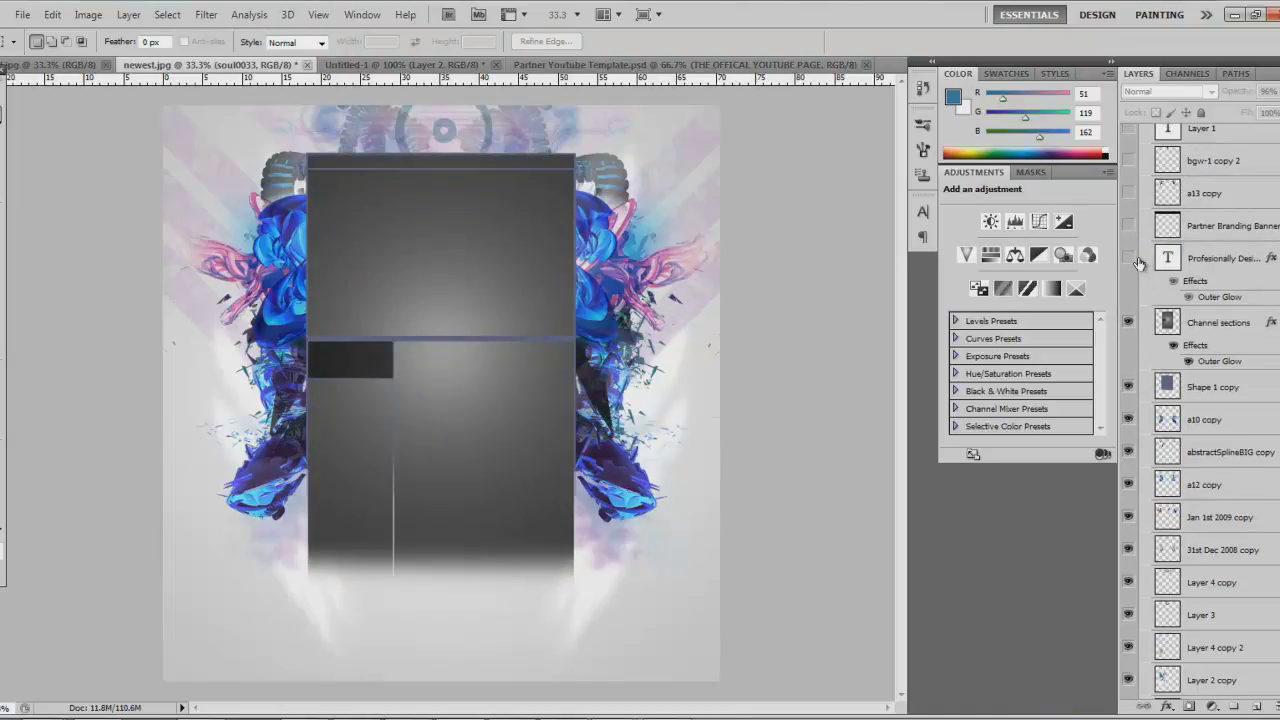
click(1139, 262)
click(1128, 257)
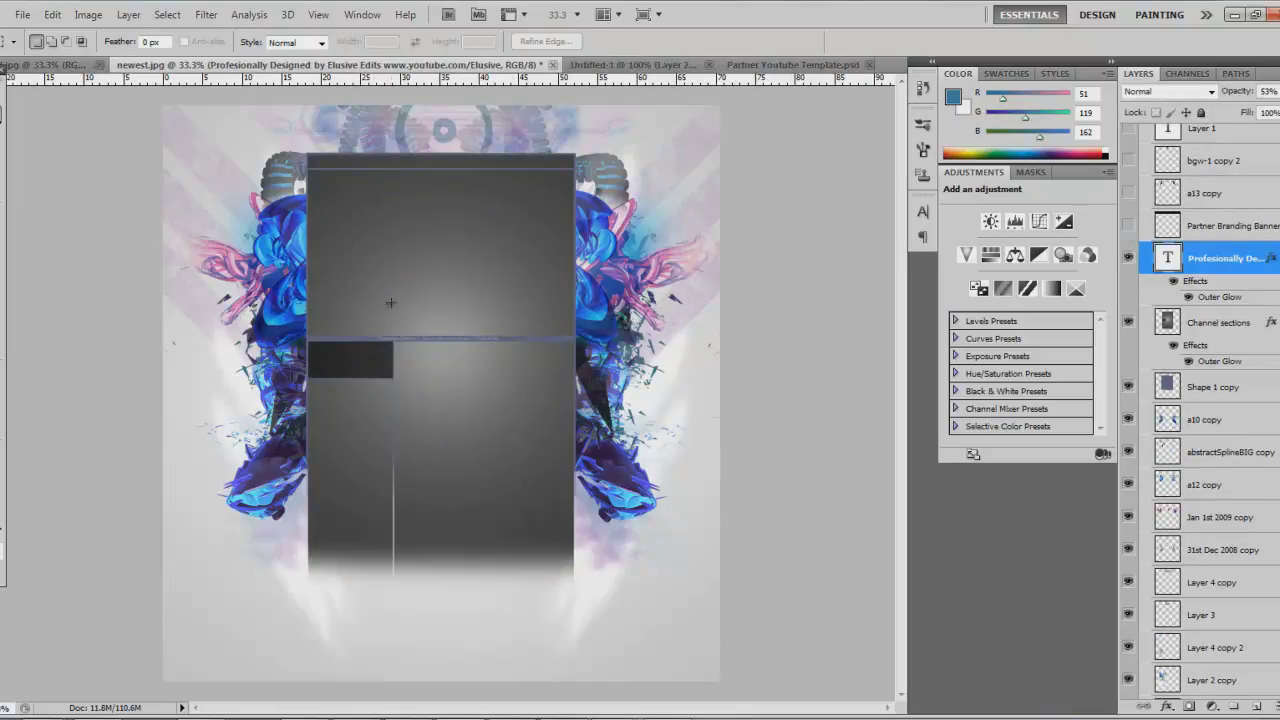
click(1230, 330)
scroll(1230, 360, up, 3)
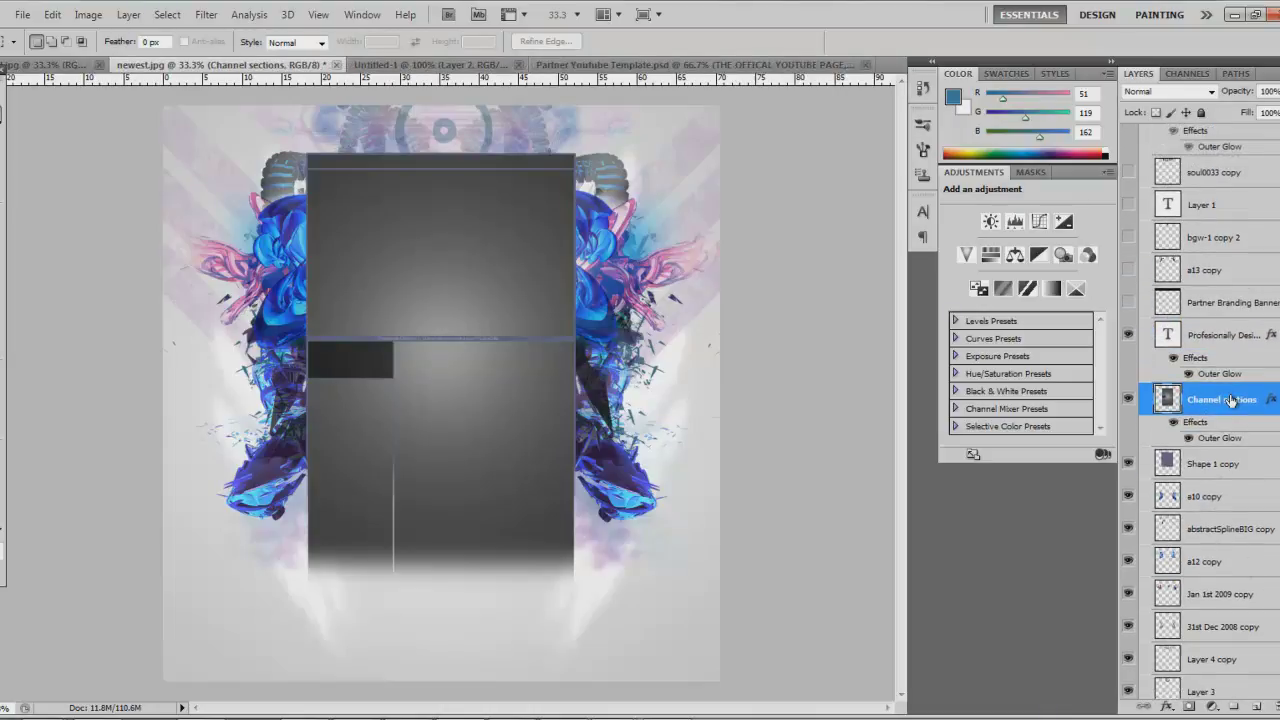
scroll(1210, 405, up, 1)
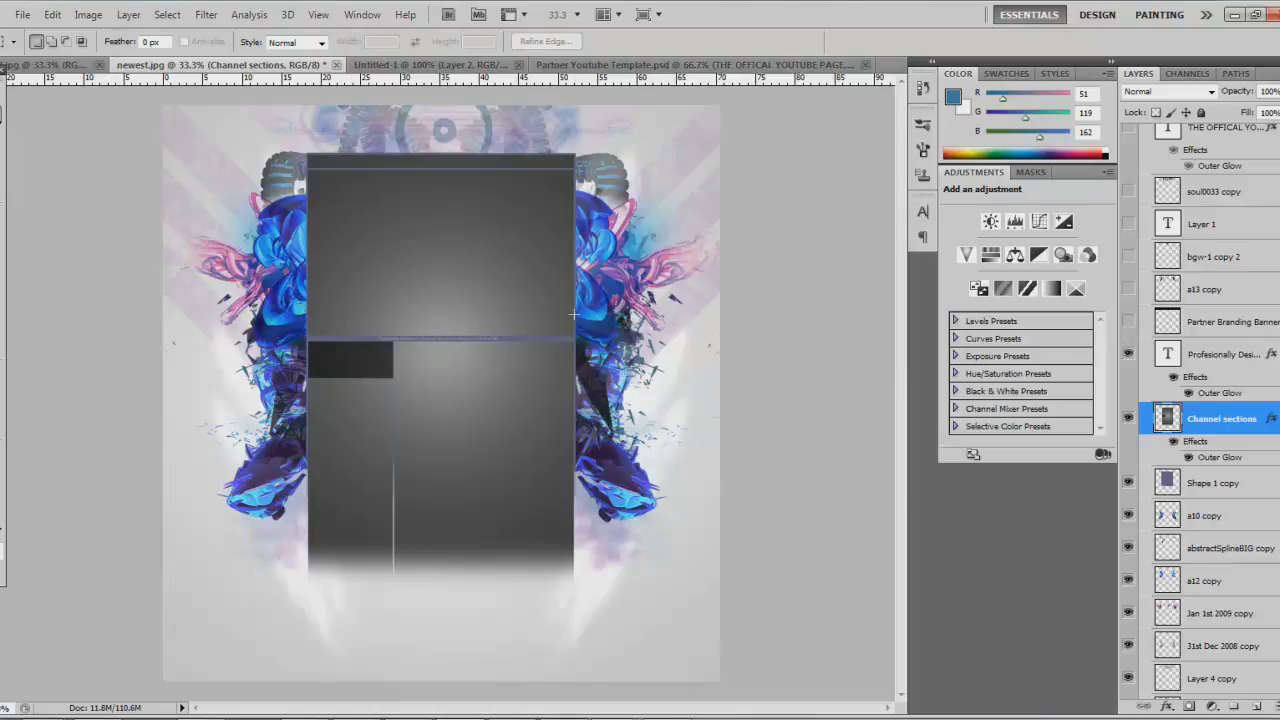
Toggle a13 copy on and off, then show bgw-1 copy 2 and the soul0033 copy title
click(1133, 288)
click(1129, 286)
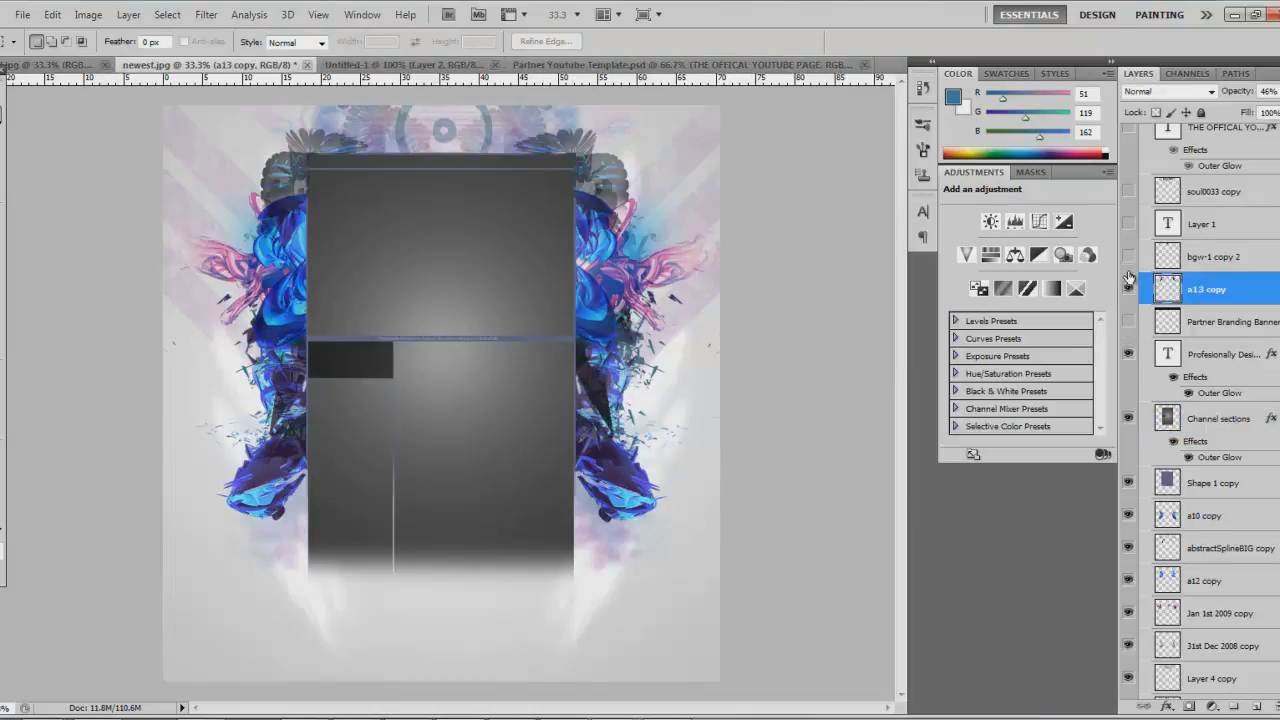
click(1129, 290)
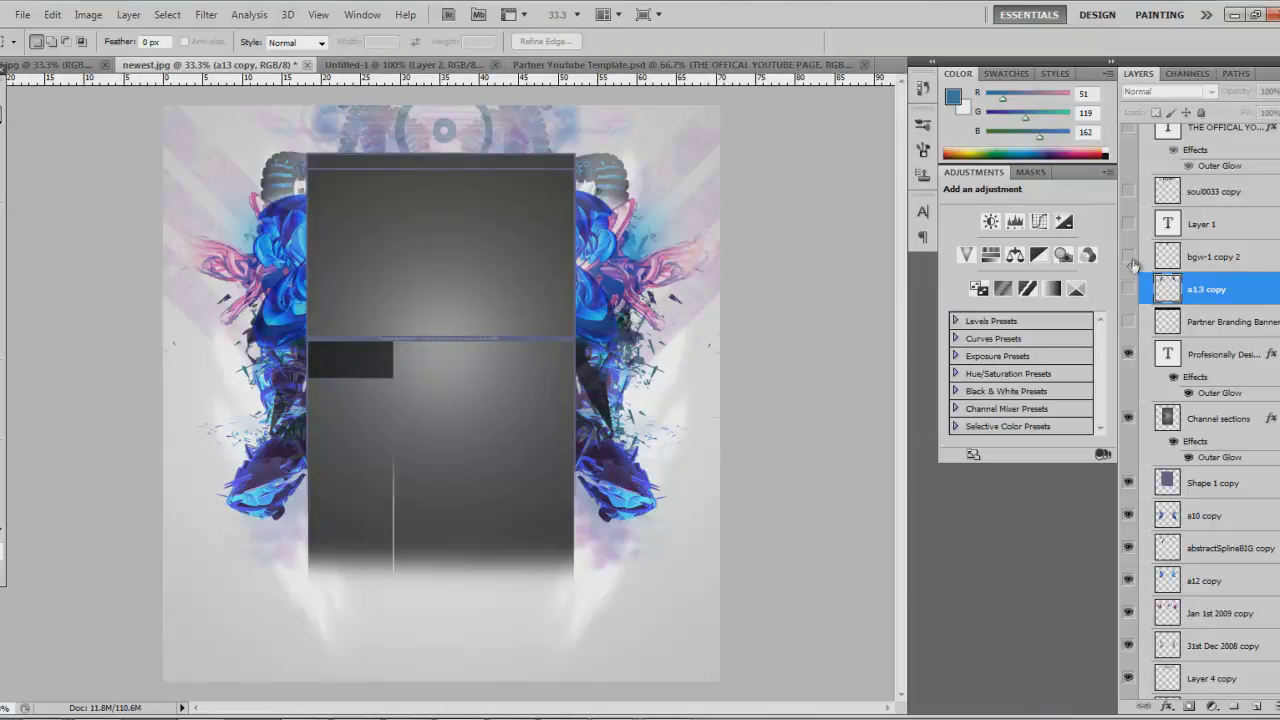
click(1127, 255)
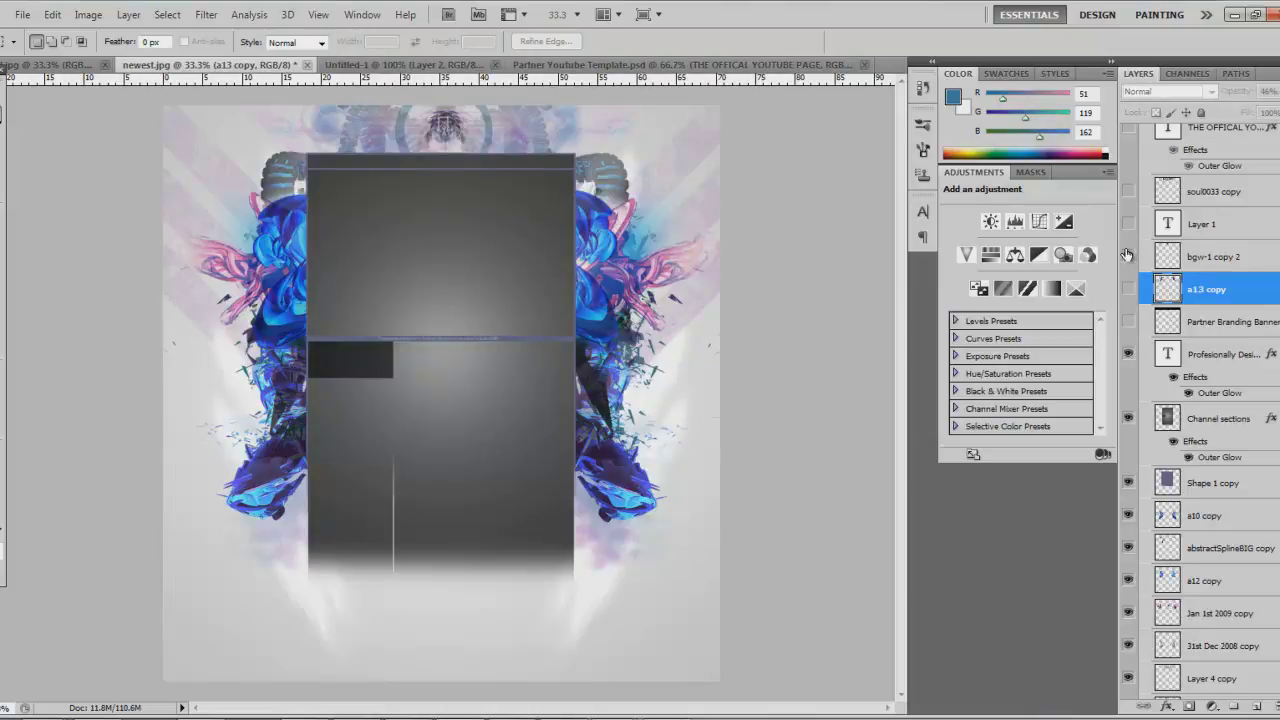
scroll(1128, 255, up, 2)
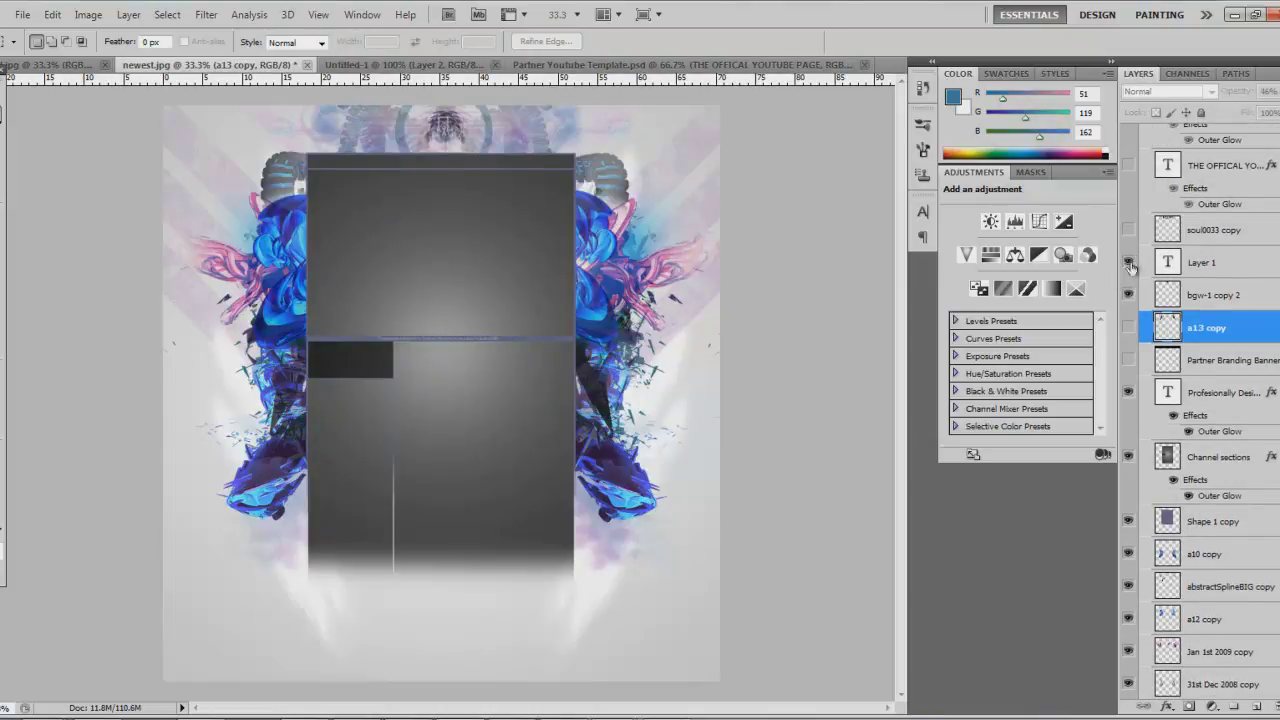
click(1128, 229)
Show the official YouTube page subtitle, the small social icon and the soul0033 logo layer
click(1128, 165)
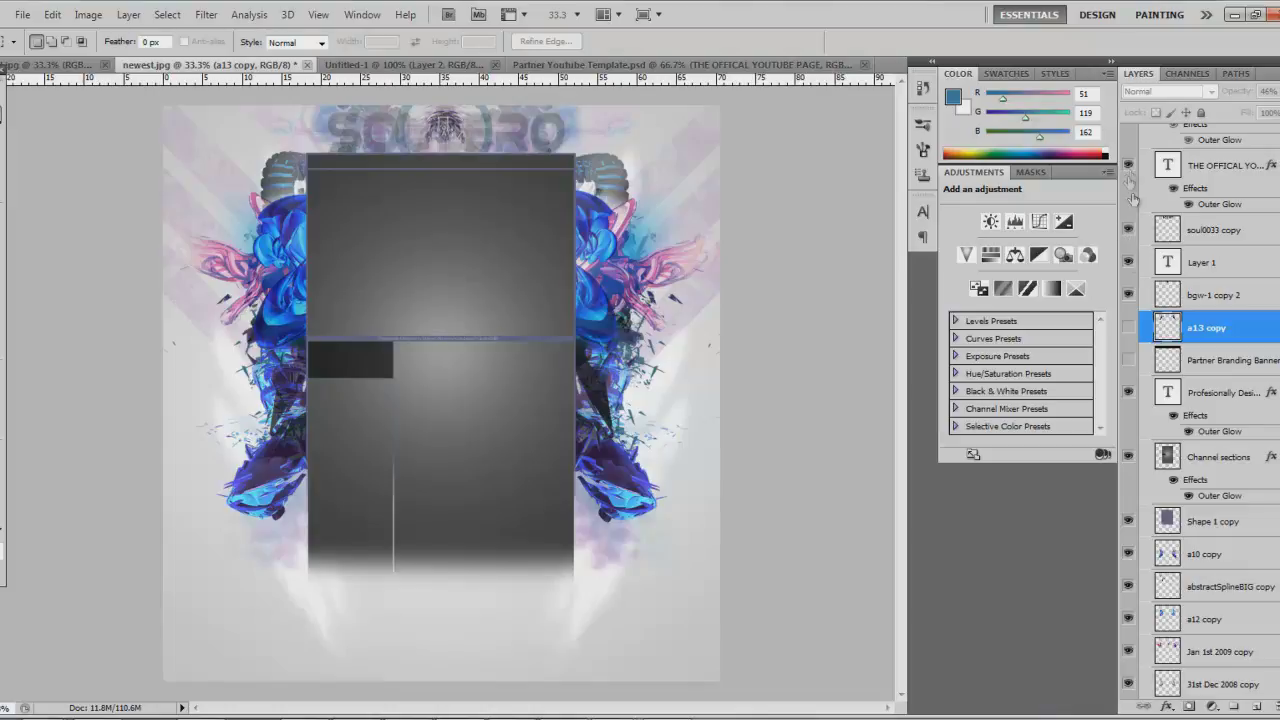
scroll(1133, 199, up, 3)
click(1129, 197)
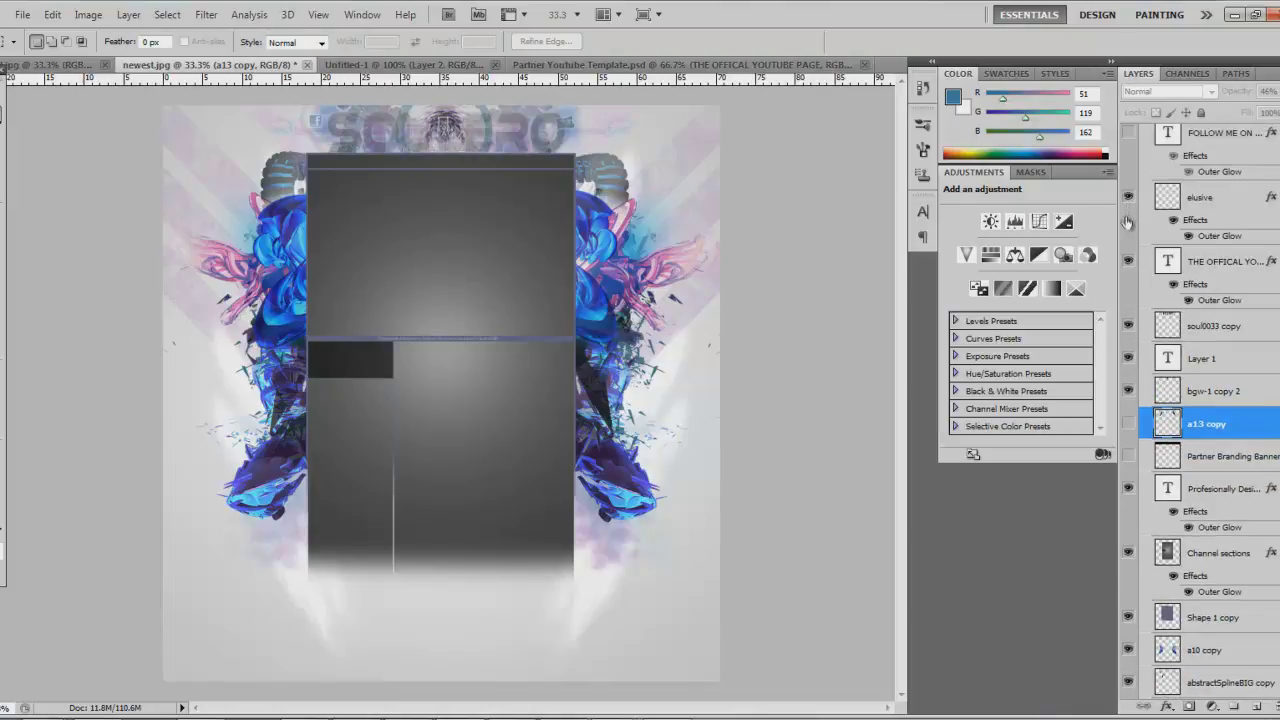
scroll(1130, 200, up, 2)
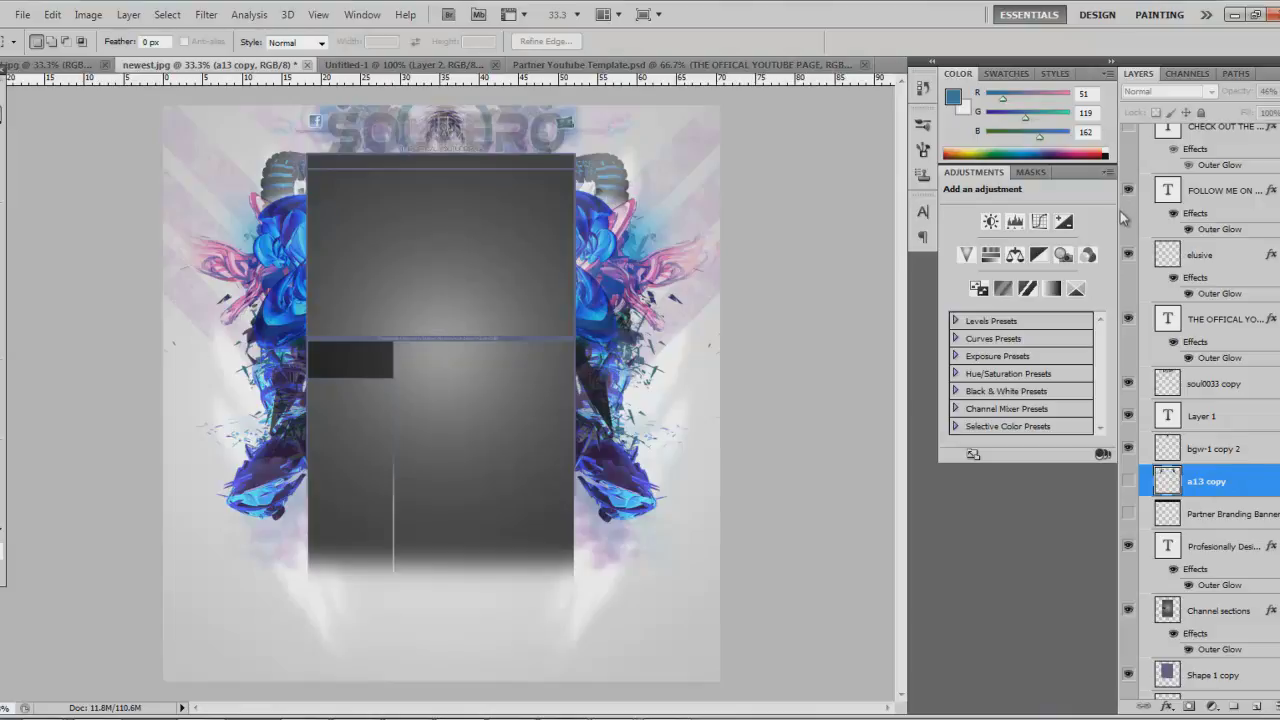
scroll(1126, 215, up, 1)
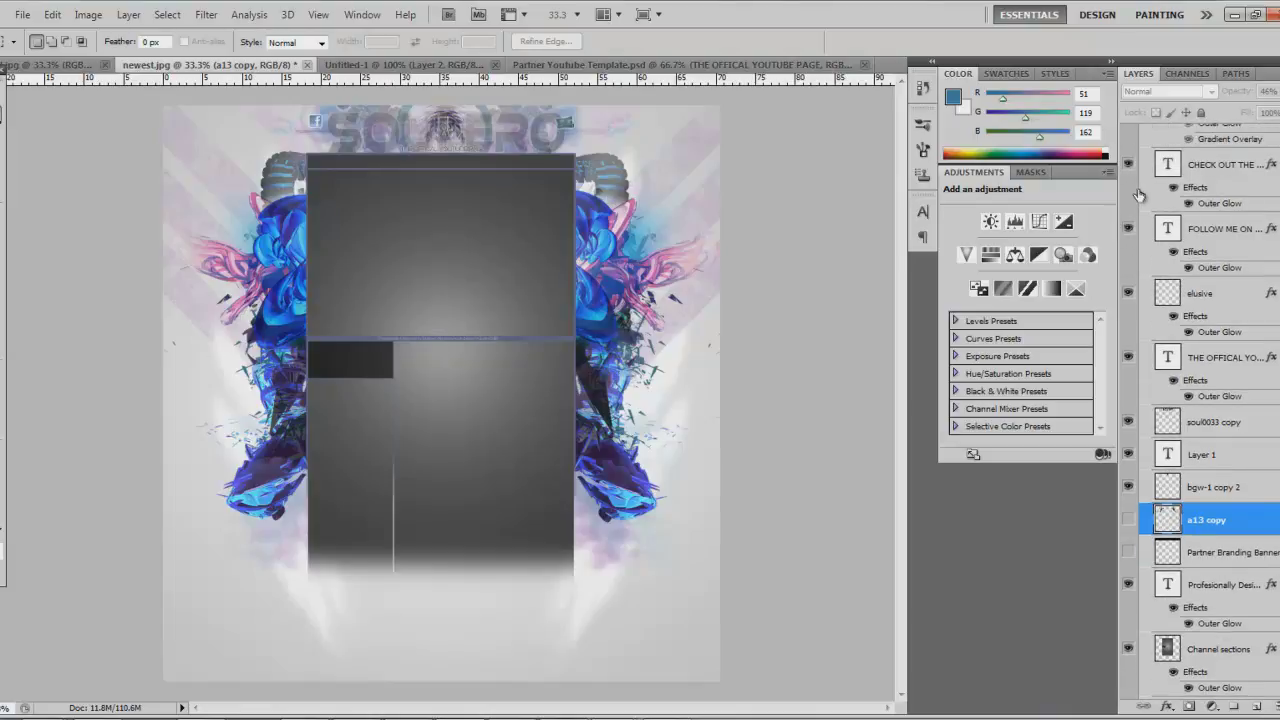
scroll(1140, 172, up, 2)
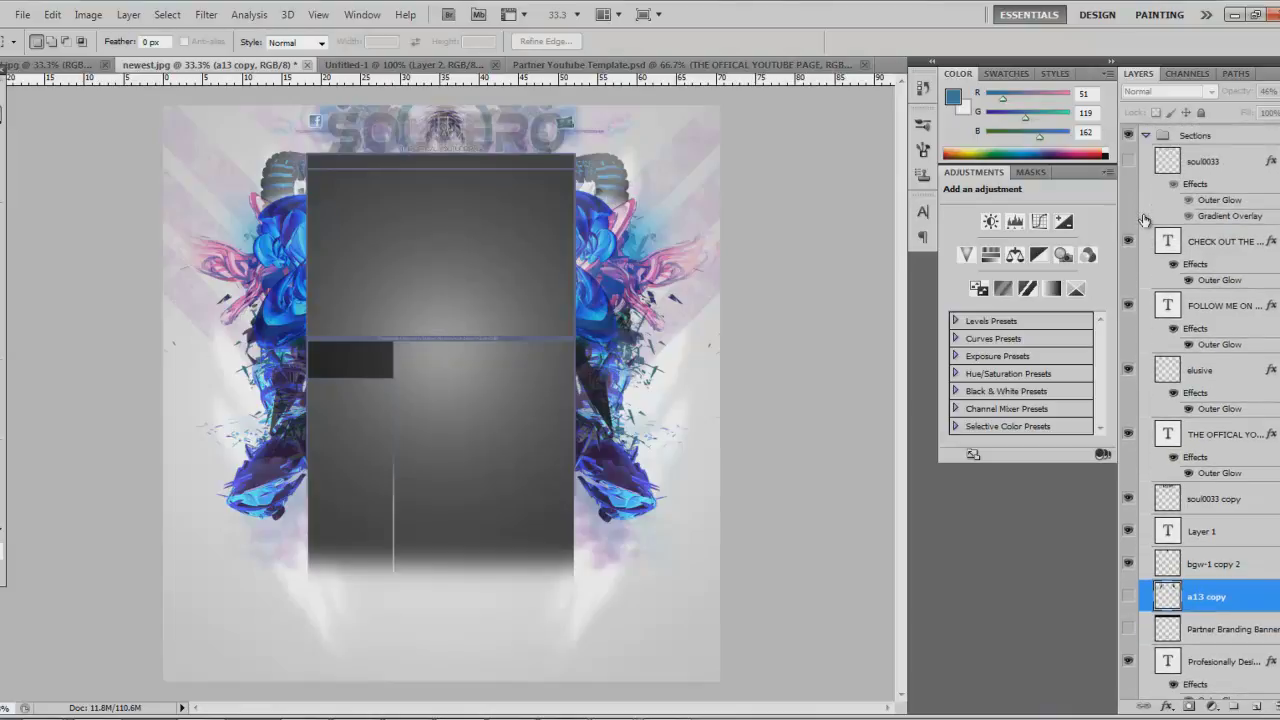
click(1129, 163)
scroll(1135, 190, up, 1)
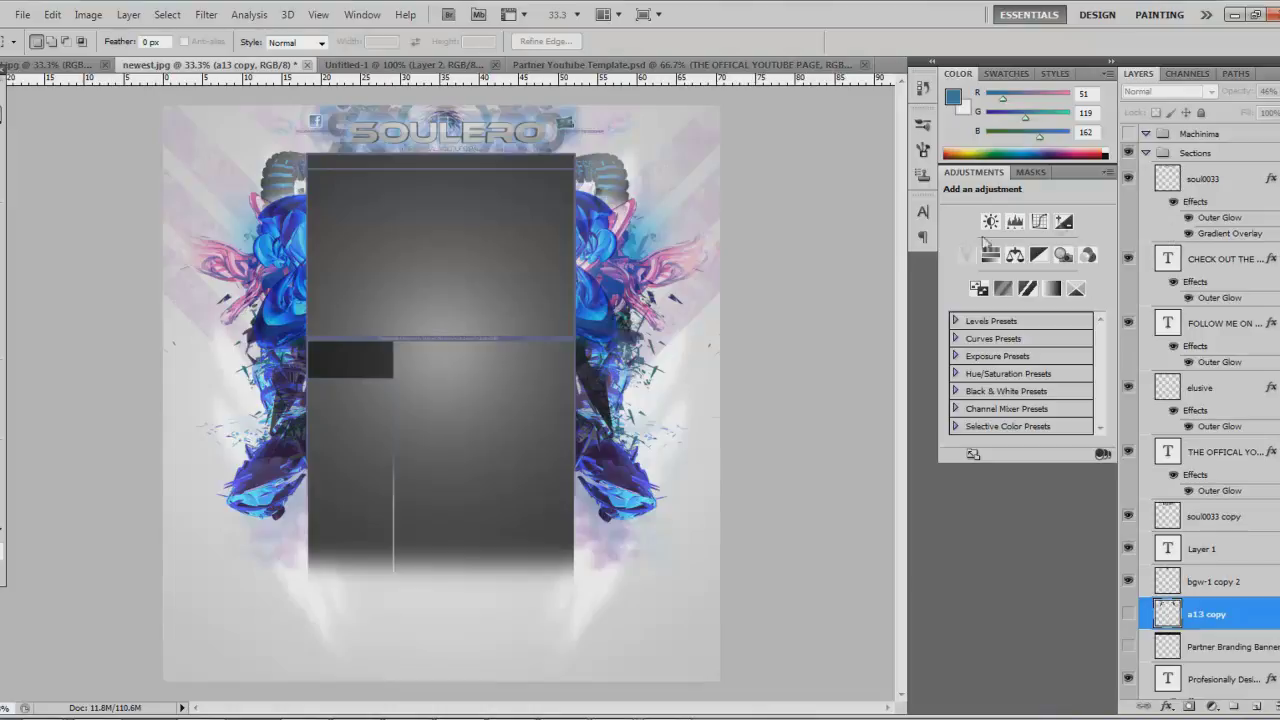
key(ctrl+plus)
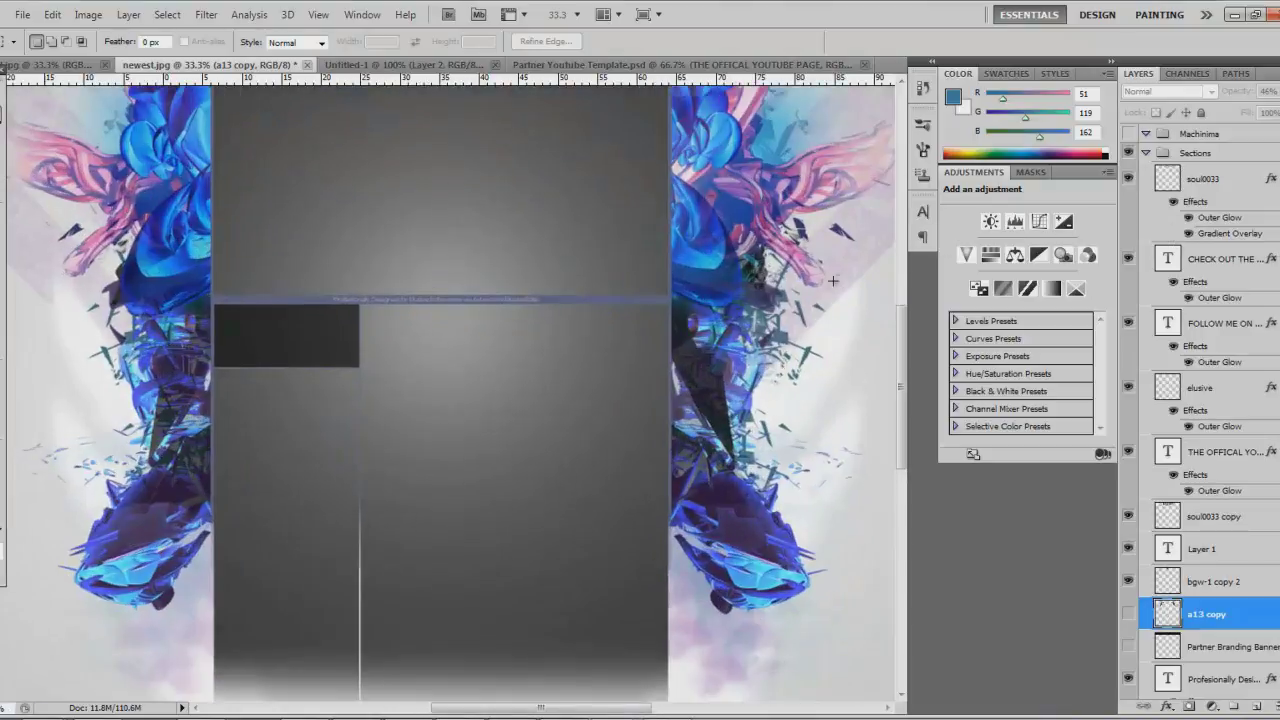
key(ctrl+plus)
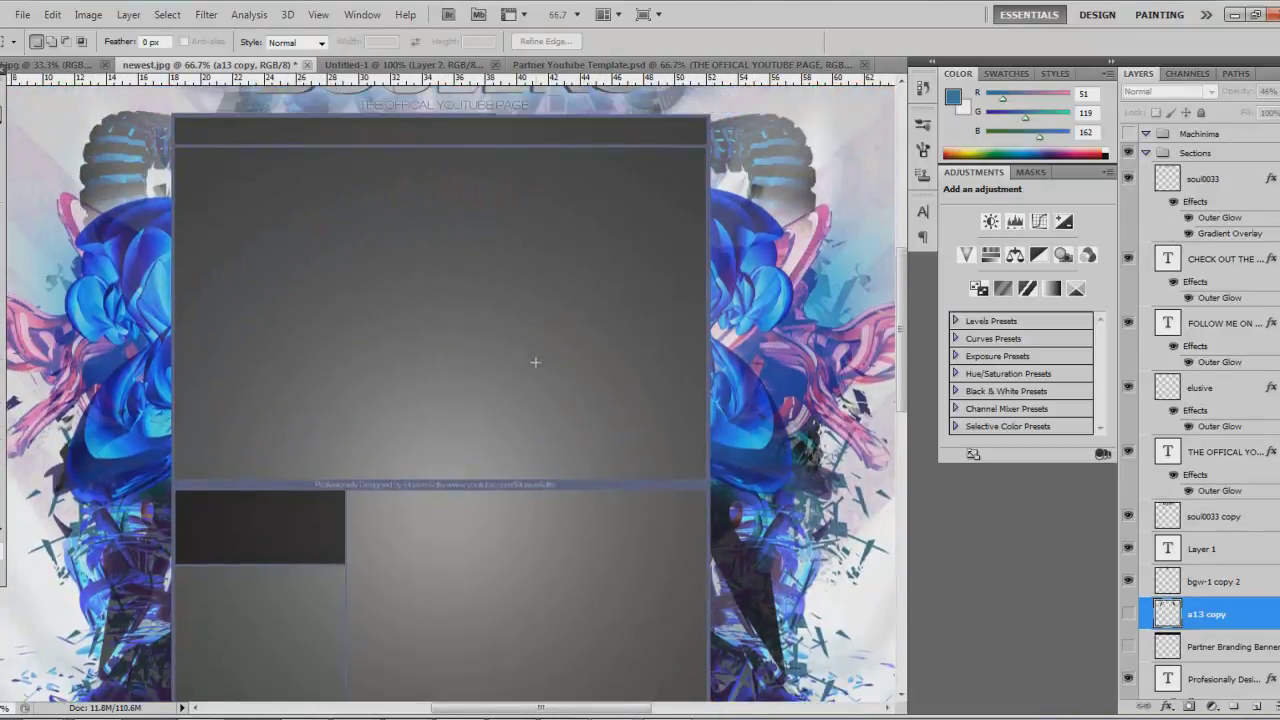
scroll(535, 362, up, 2)
scroll(500, 386, down, 4)
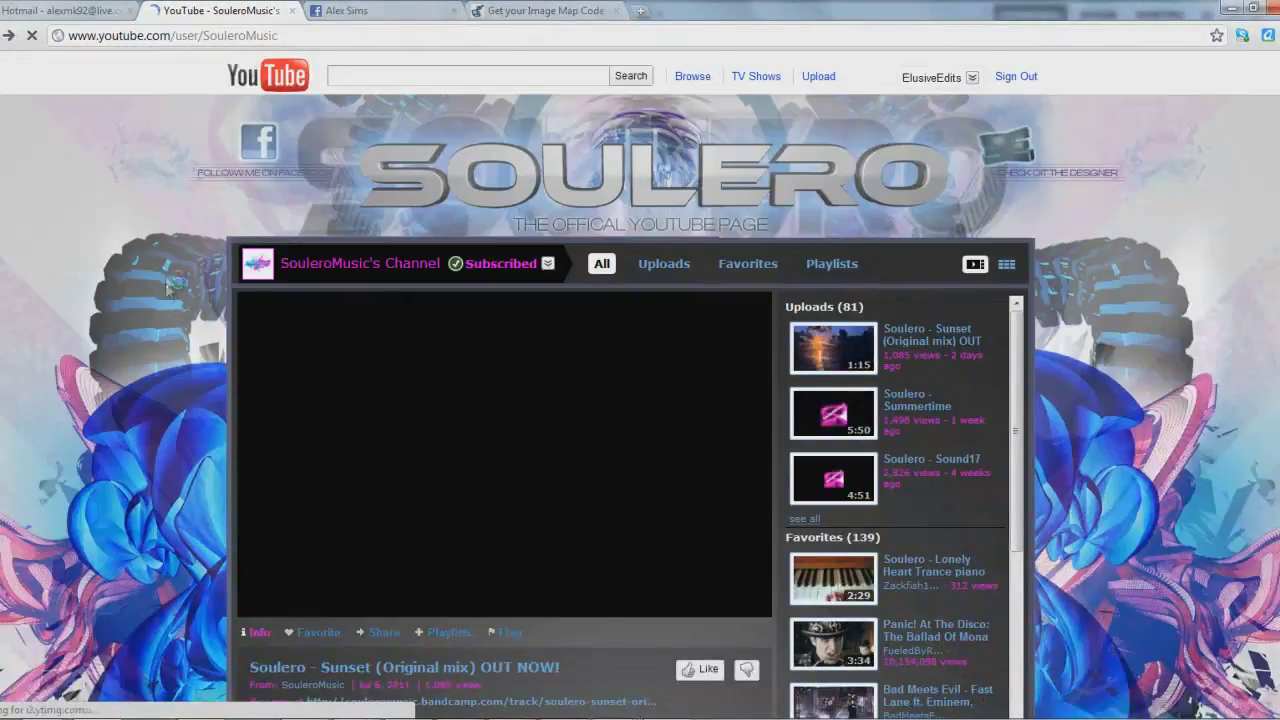
Scroll the SouleroMusic channel page and pause its featured video over the new background
scroll(165, 270, down, 10)
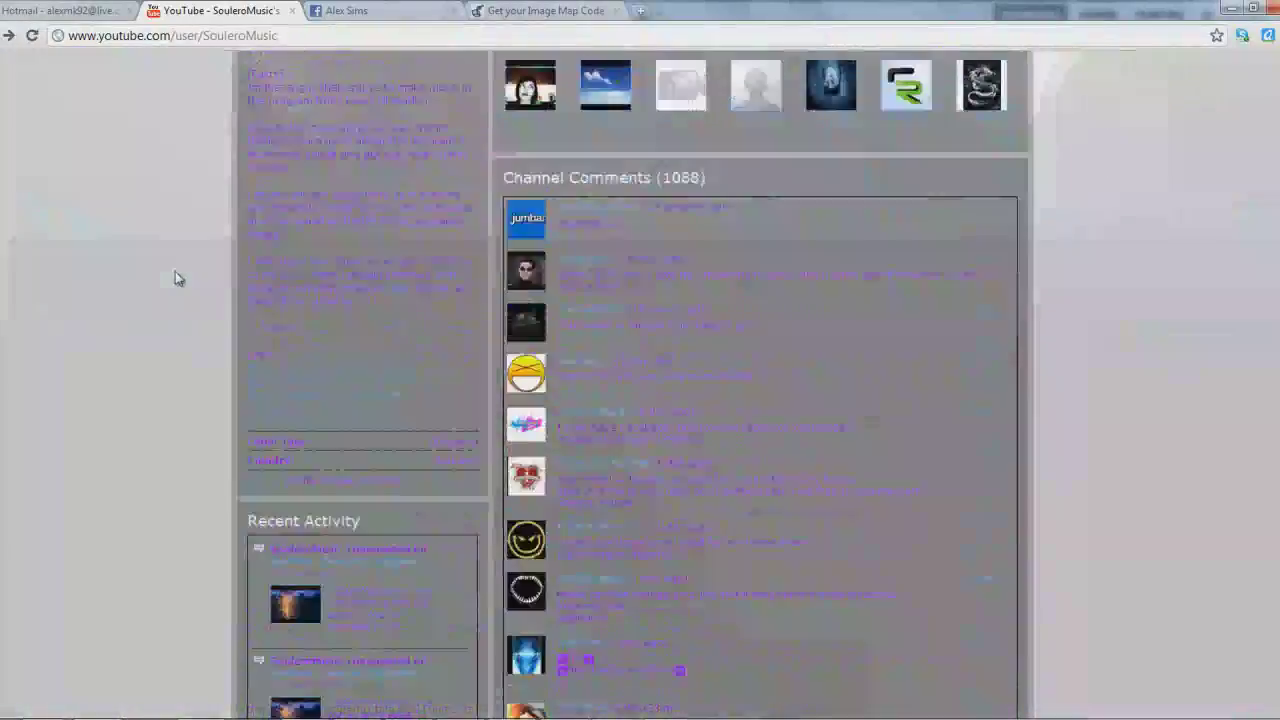
scroll(190, 278, down, 4)
scroll(195, 285, up, 15)
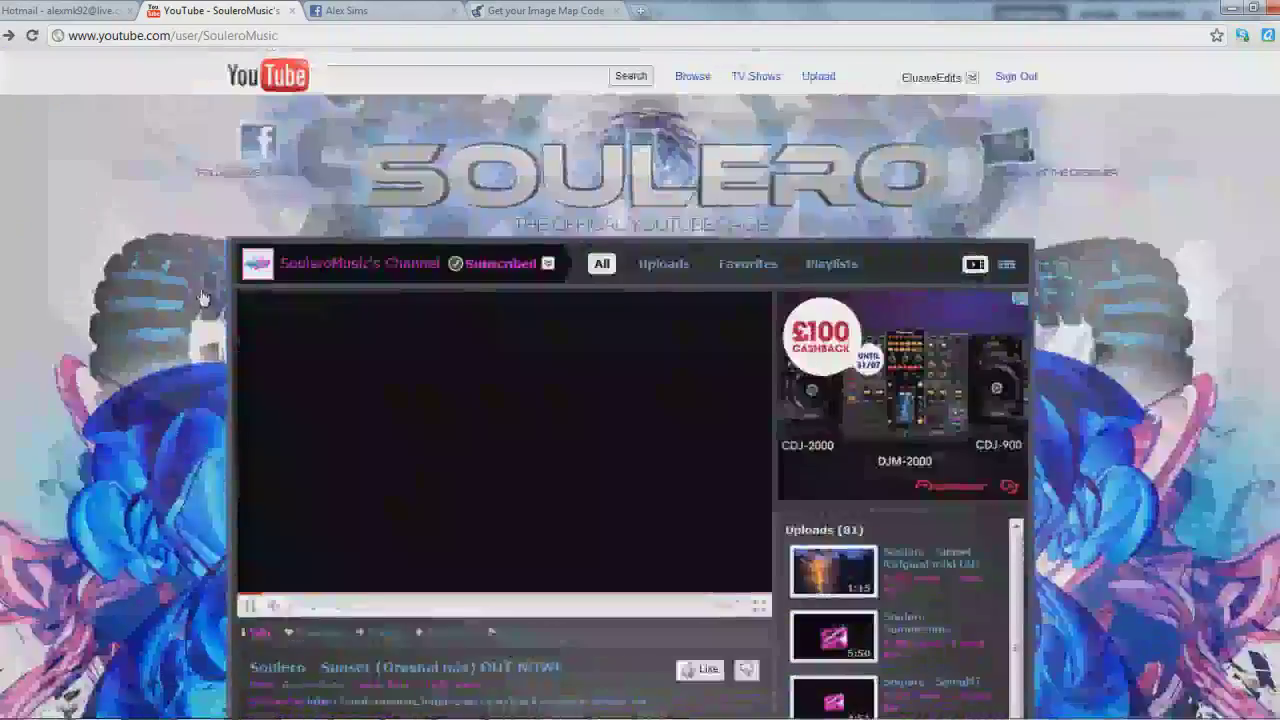
click(651, 340)
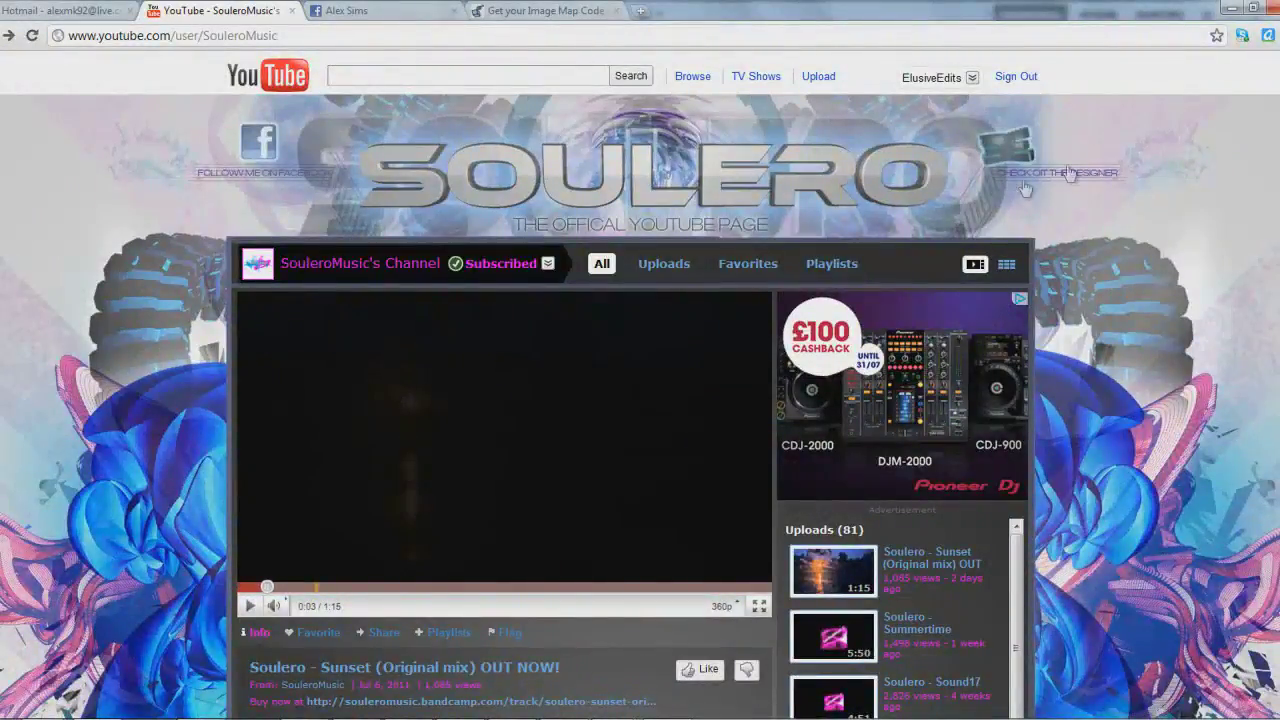